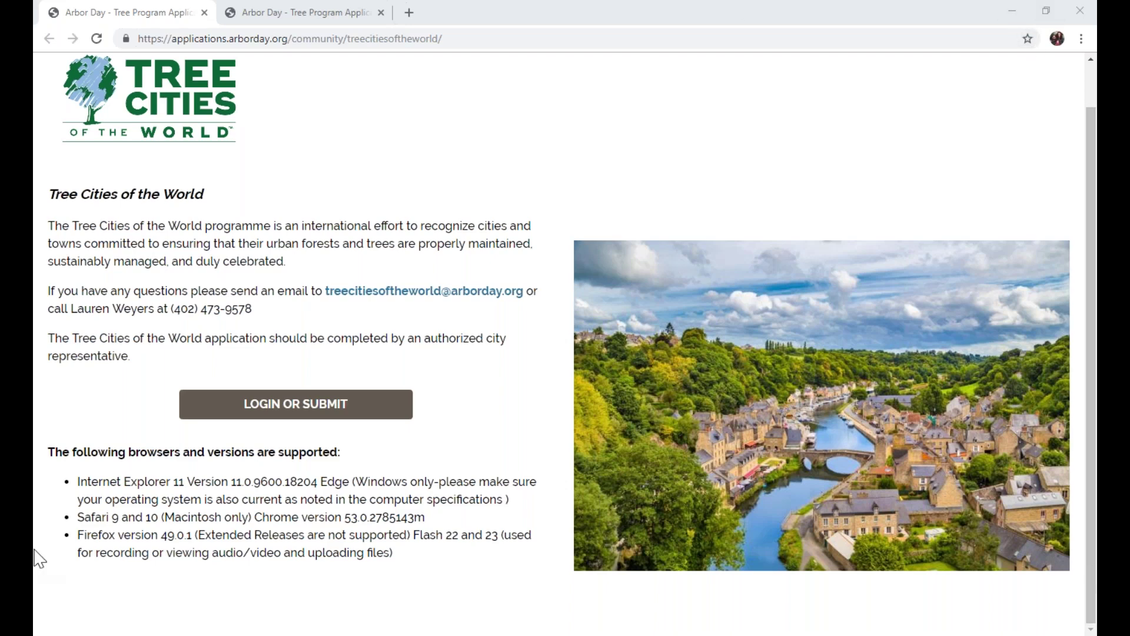
- Open the Community Creation form via Login or Submit and Create an Account, then review it down to Submit
click(311, 411)
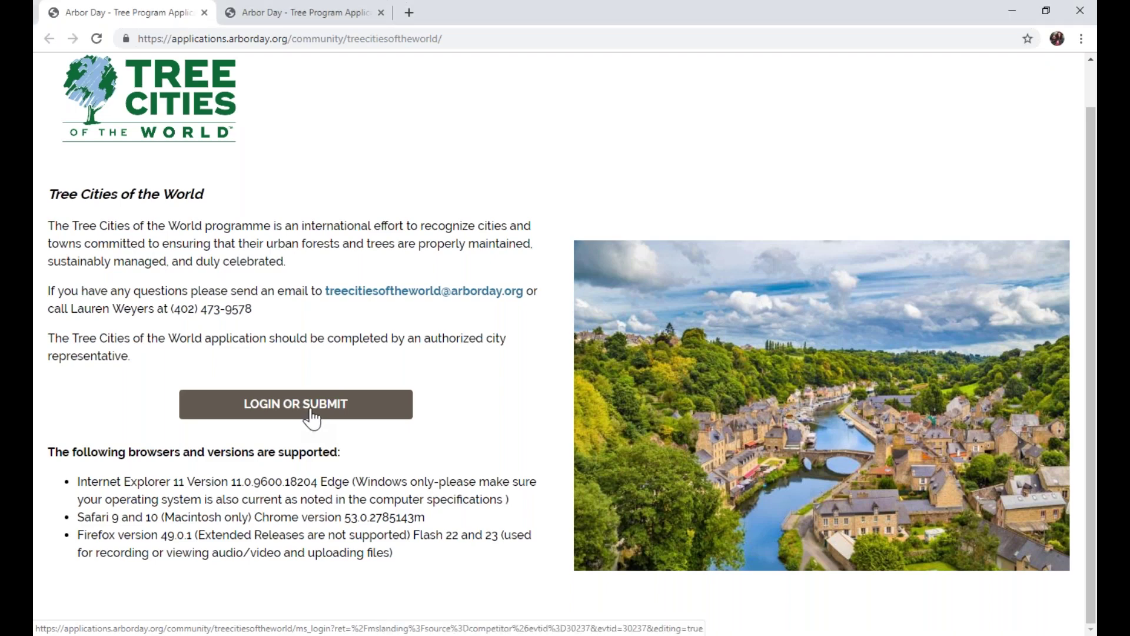
click(311, 411)
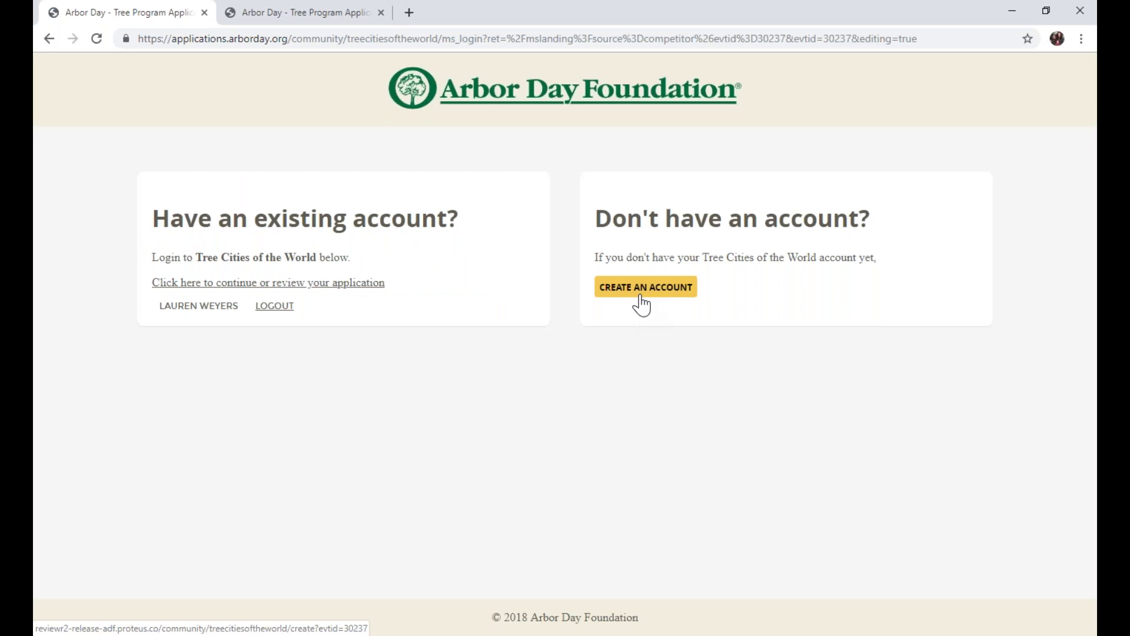
click(642, 305)
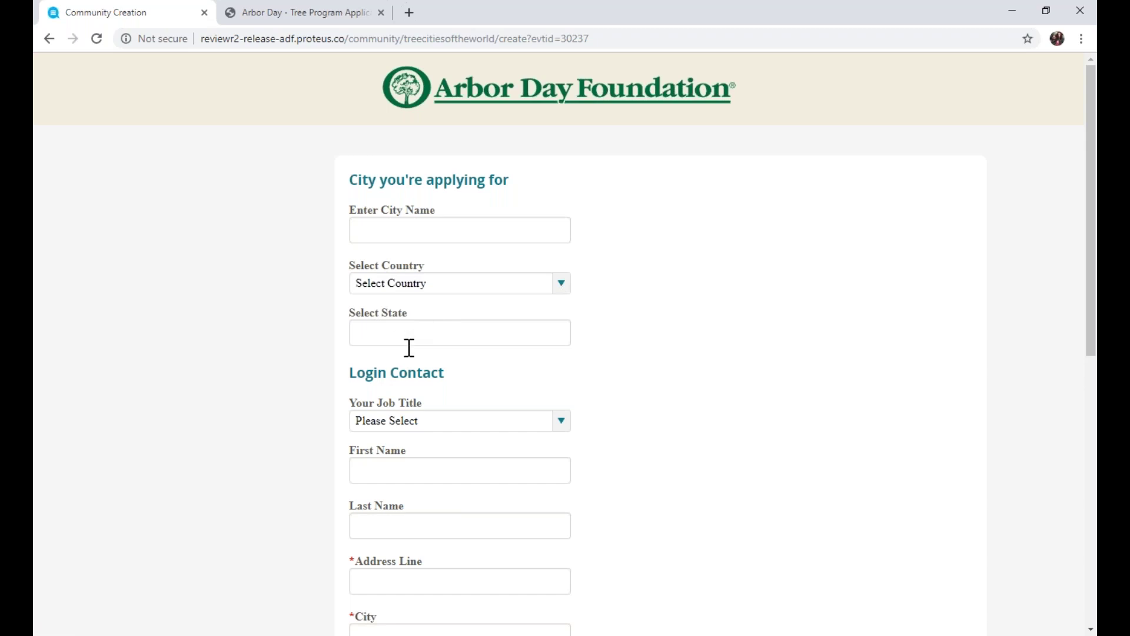
scroll(409, 347, down, 4)
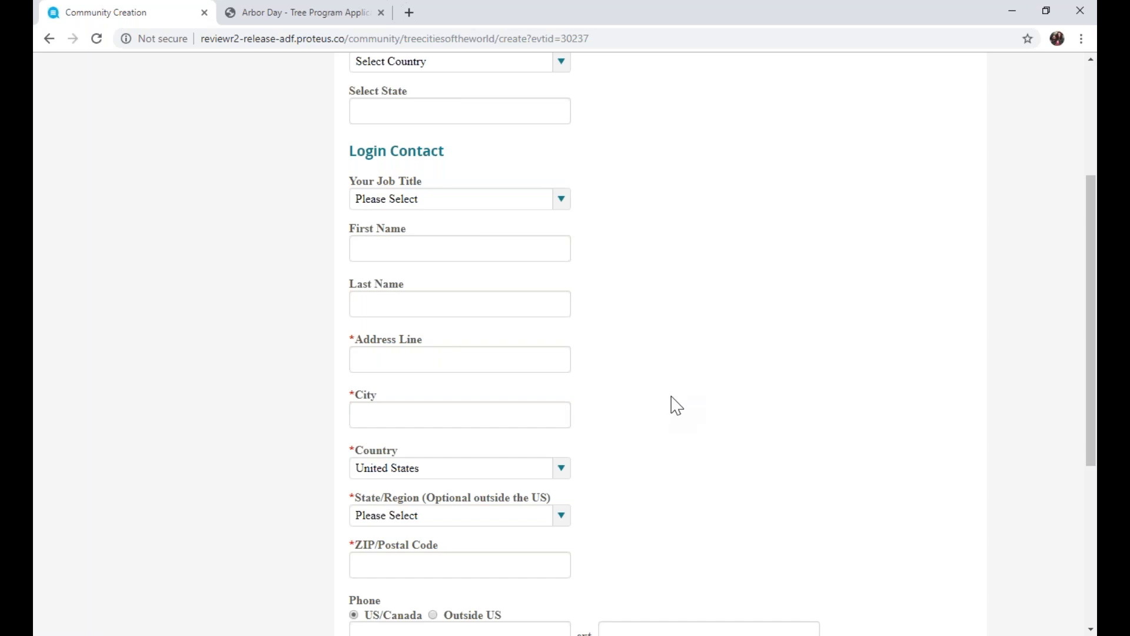
scroll(676, 404, down, 5)
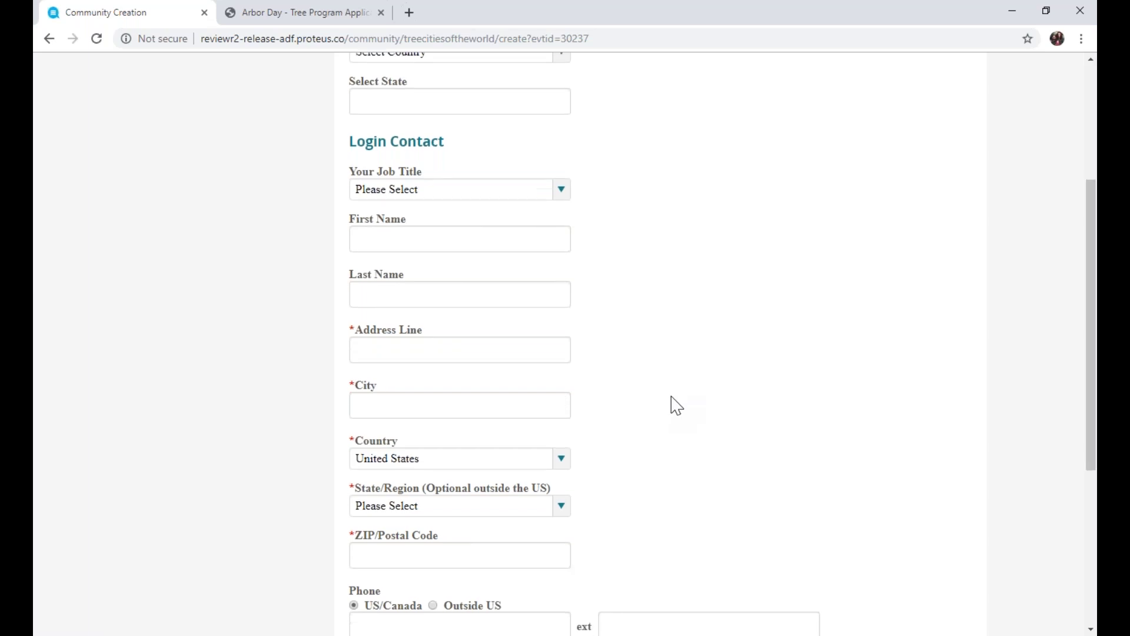
scroll(676, 405, down, 1)
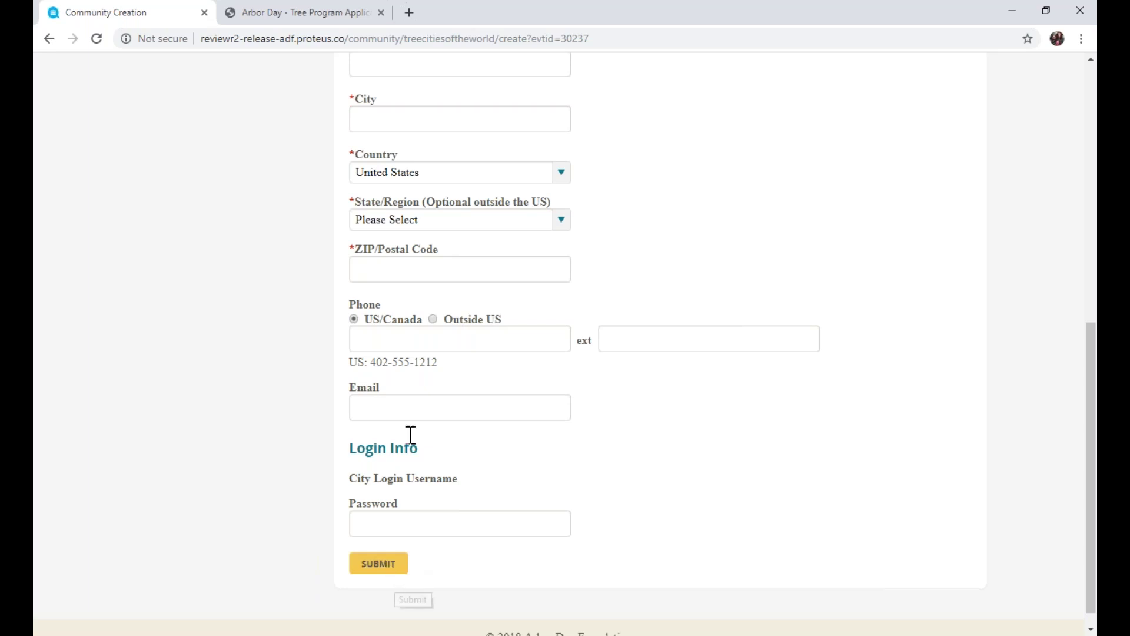
- Switch to the 'Arbor Day - Tree Program Applications' tab and browse the application form for city Test
click(277, 12)
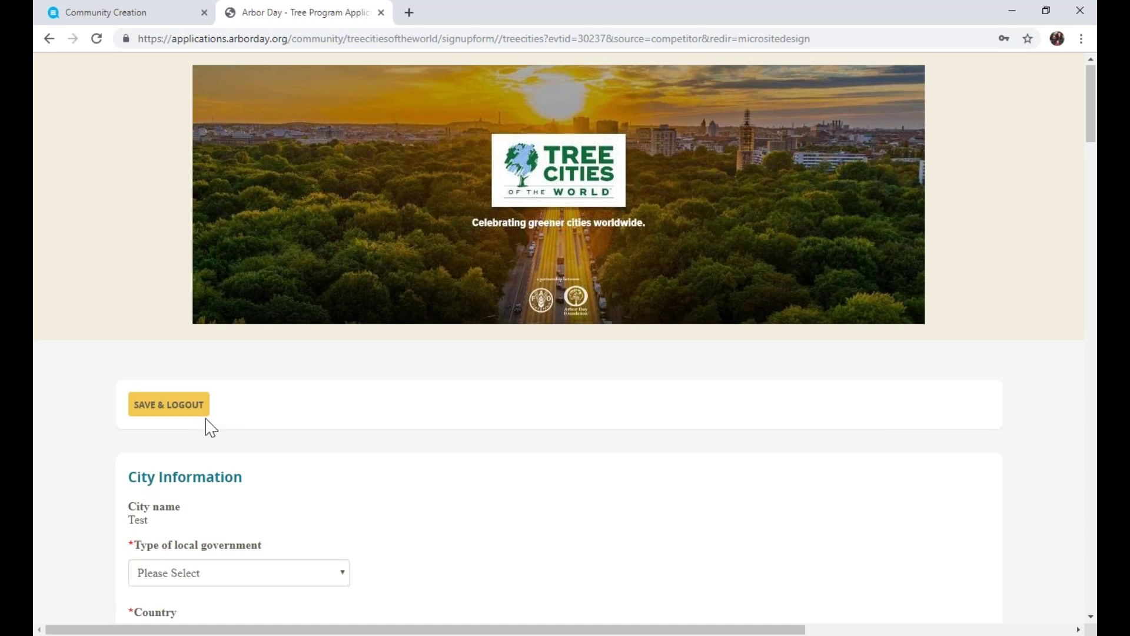
scroll(211, 428, down, 1)
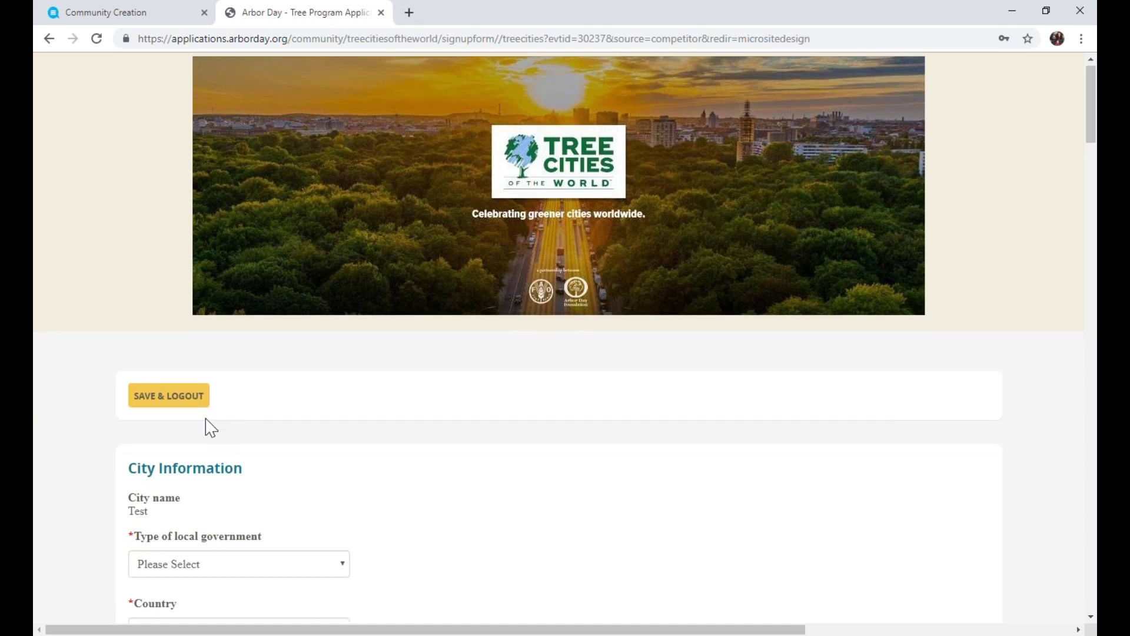
scroll(211, 428, down, 7)
scroll(213, 430, up, 1)
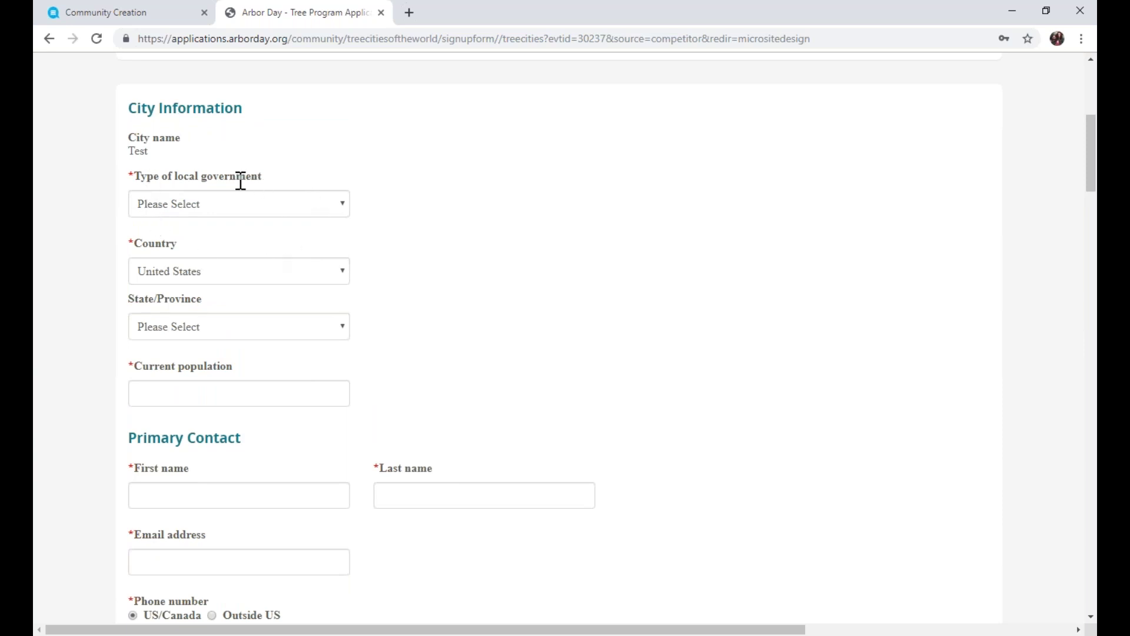
- Set Type of local government to Other, then move through Primary Contact down to Standard 1
click(240, 208)
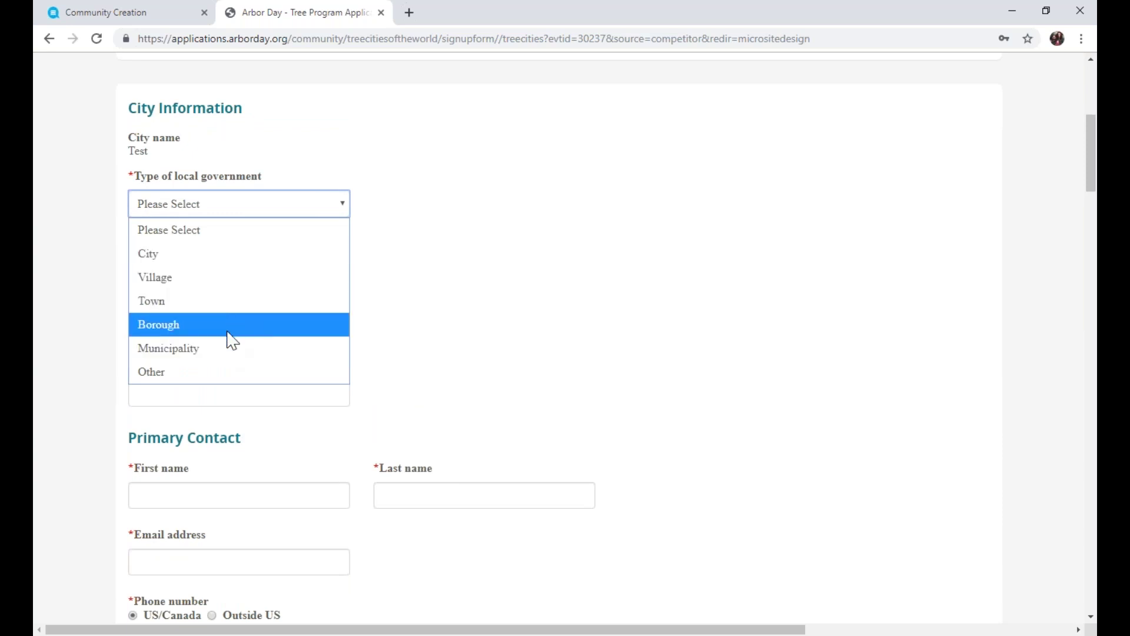
click(219, 367)
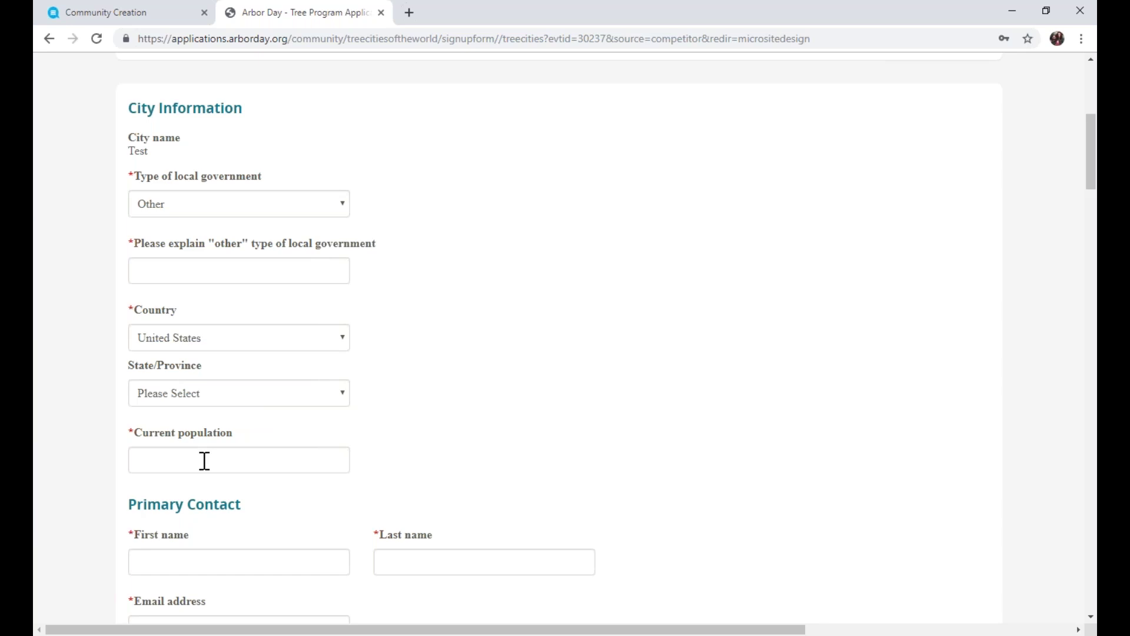
scroll(204, 461, down, 4)
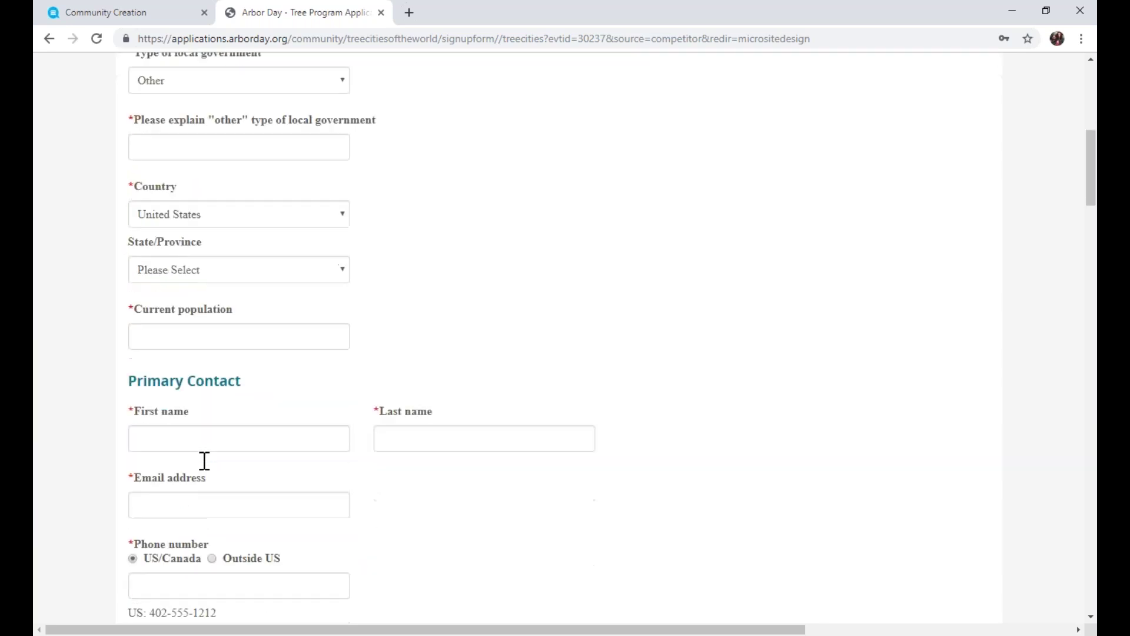
scroll(204, 460, down, 2)
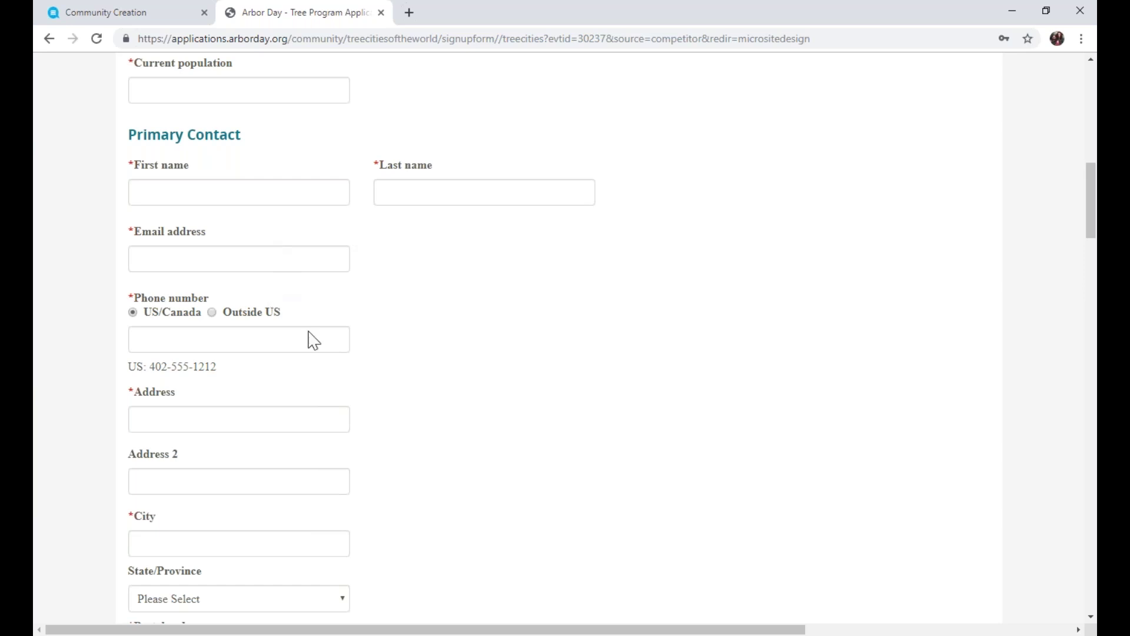
scroll(313, 340, down, 3)
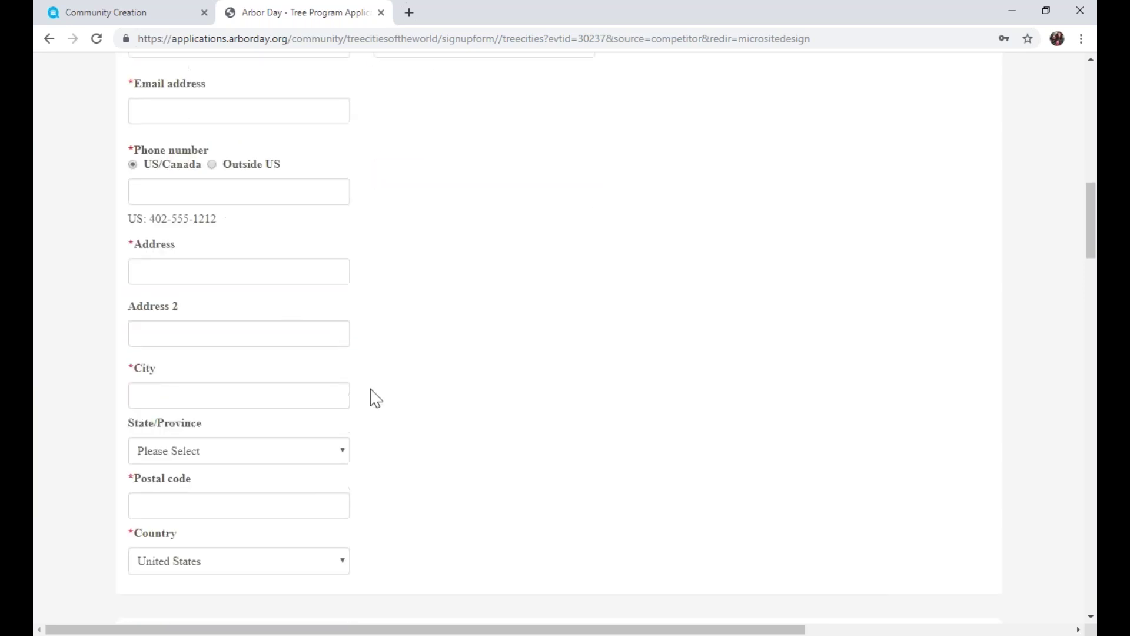
scroll(376, 398, down, 3)
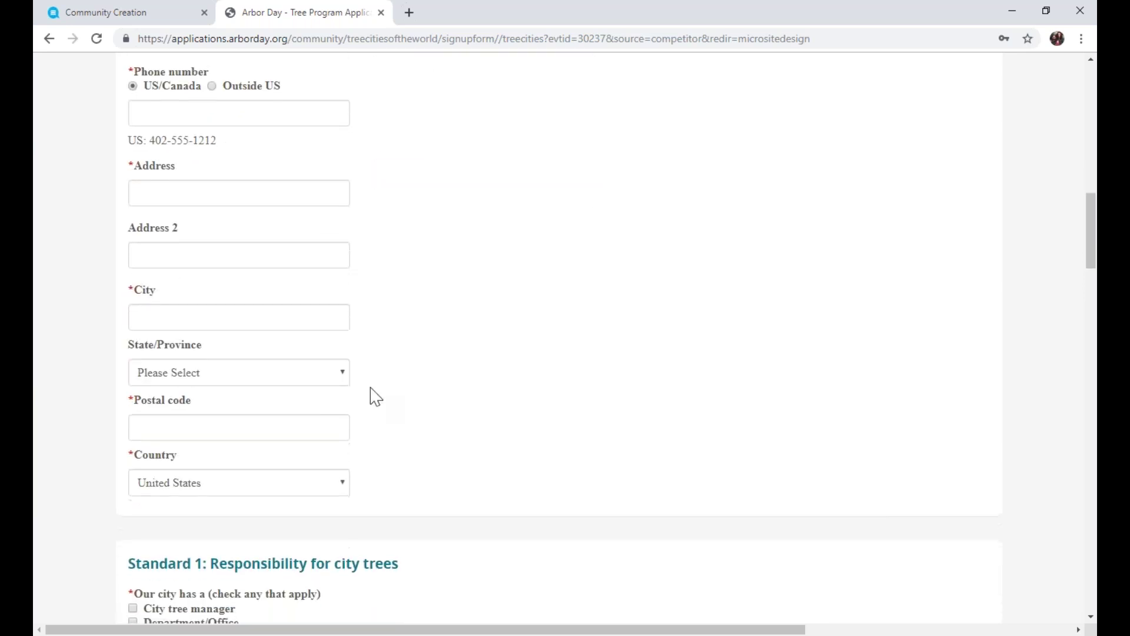
- Tick City tree manager under Standard 1 and review the City Tree Manager fields that appear
scroll(376, 398, down, 5)
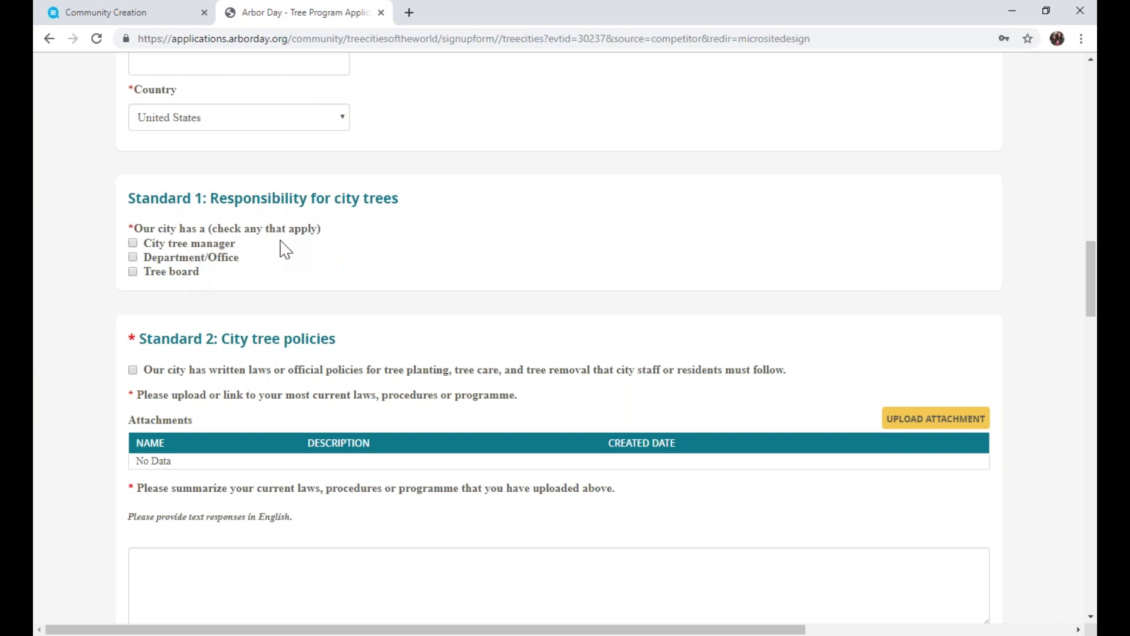
click(133, 244)
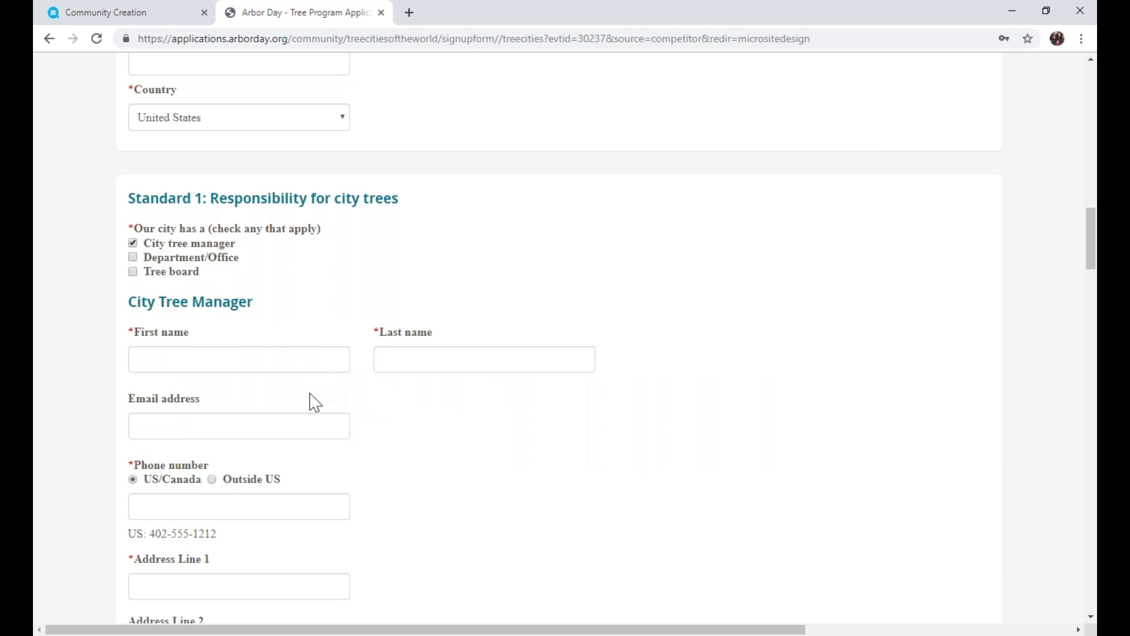
scroll(315, 402, down, 10)
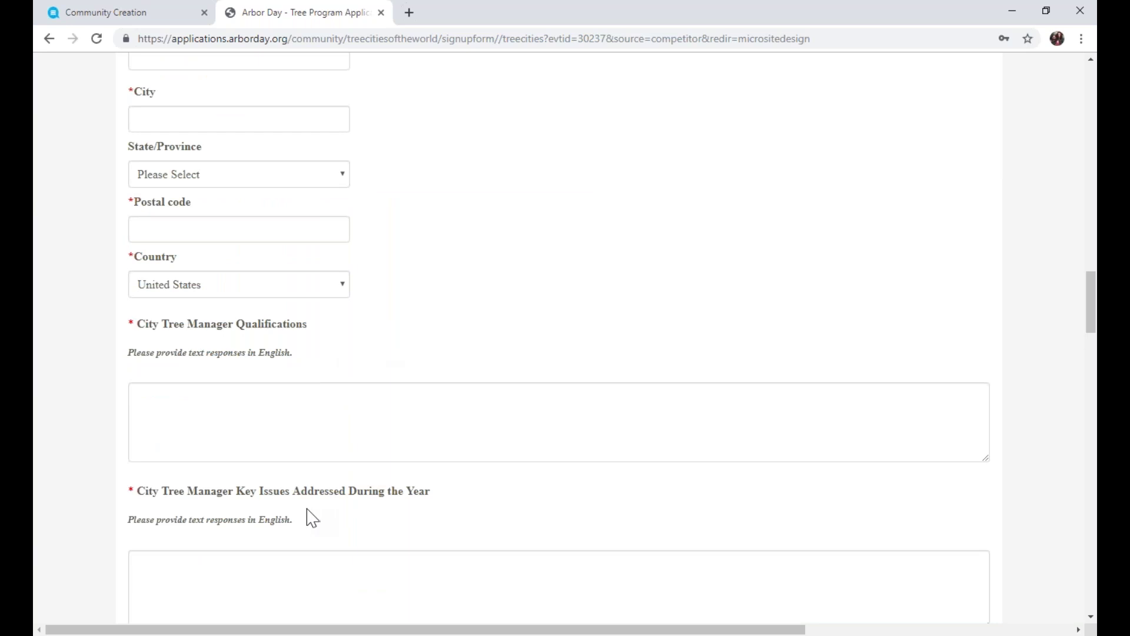
scroll(313, 518, down, 1)
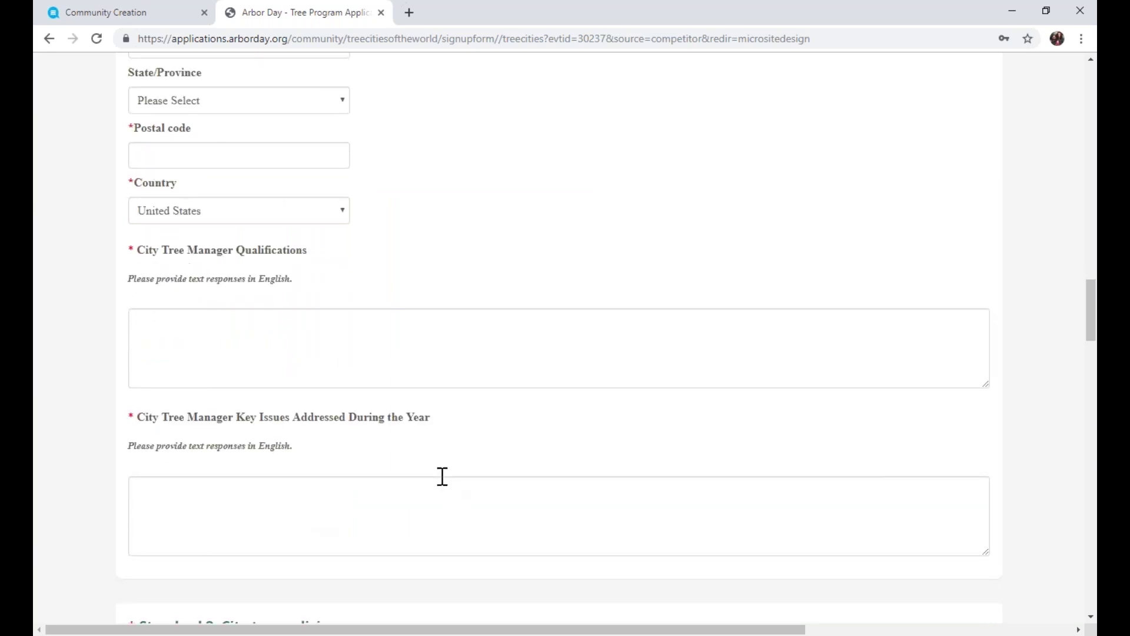
scroll(441, 477, up, 10)
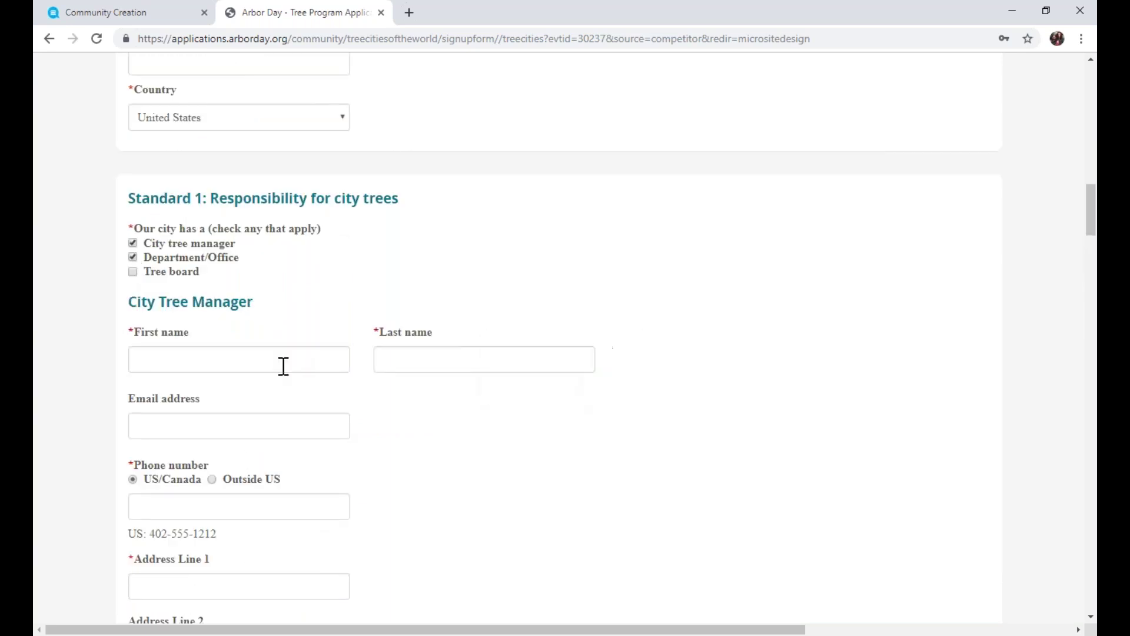
scroll(283, 366, down, 2)
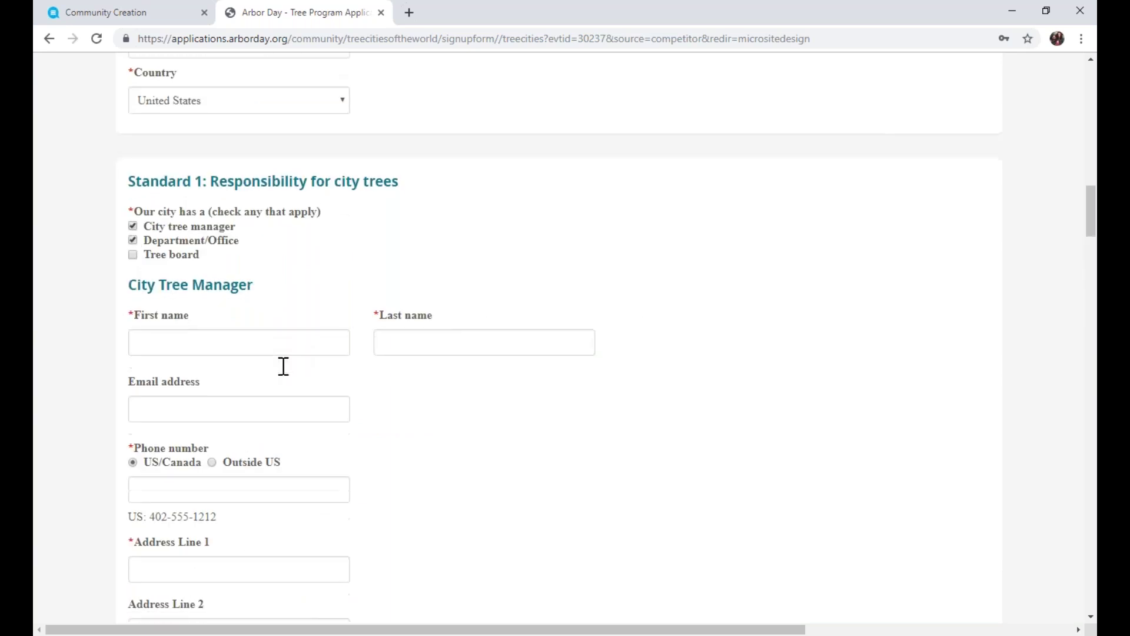
scroll(283, 365, down, 15)
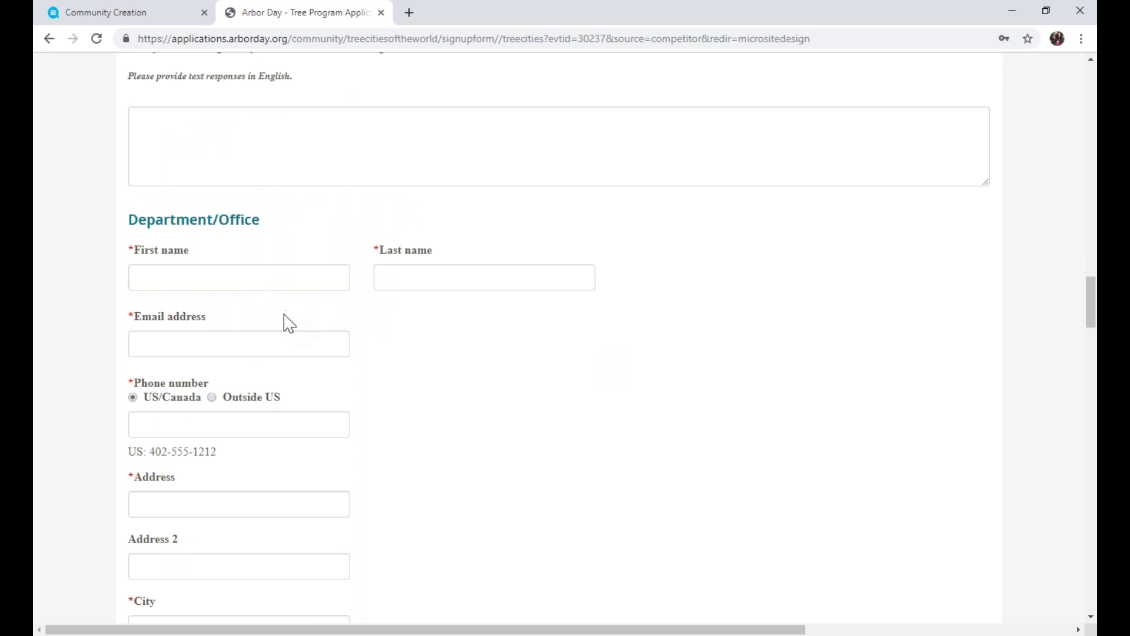
scroll(289, 322, down, 2)
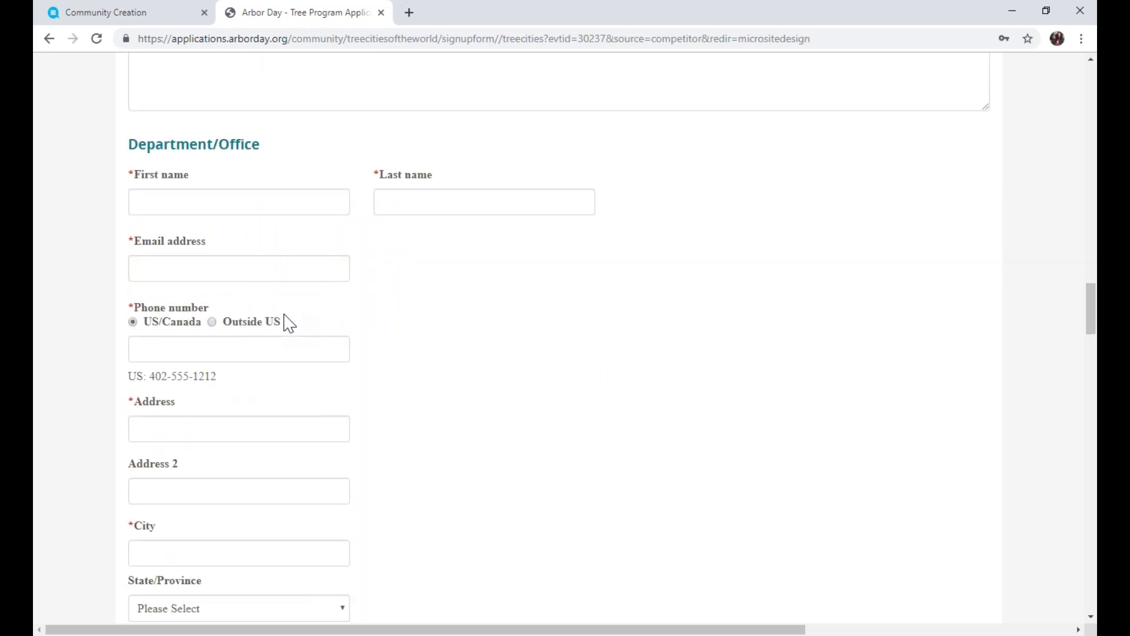
scroll(289, 323, down, 6)
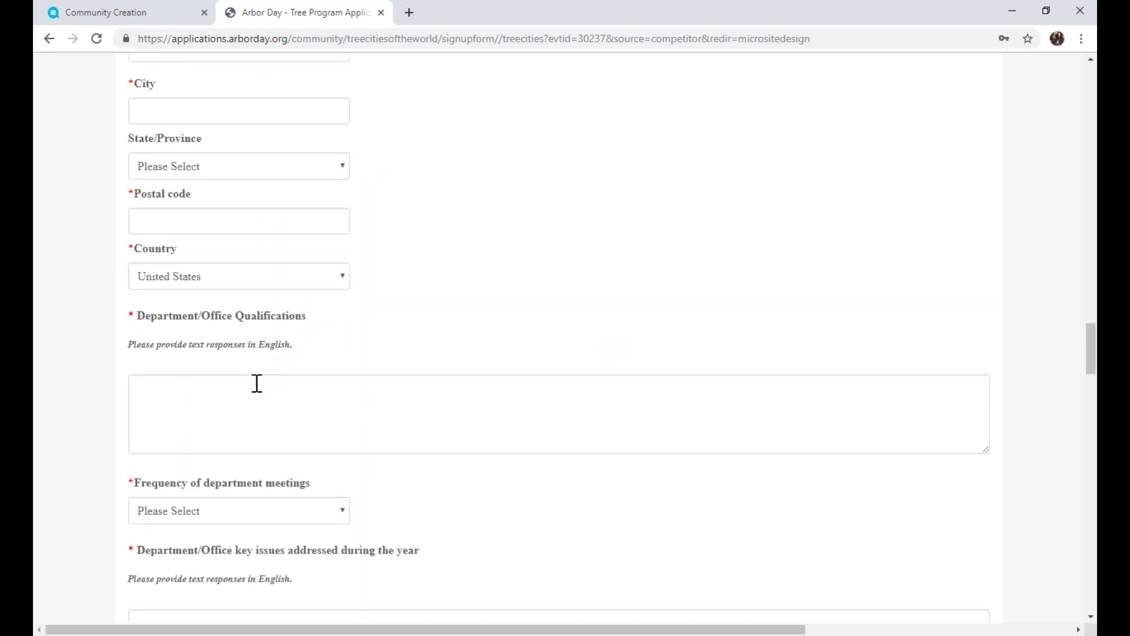
scroll(256, 383, down, 1)
scroll(257, 383, down, 1)
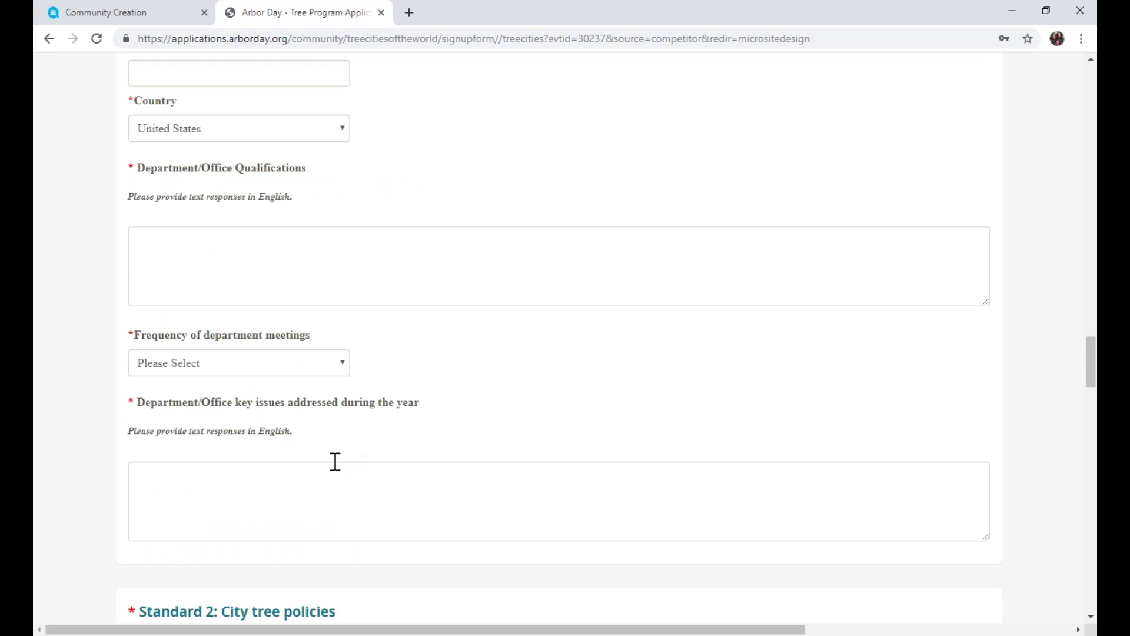
scroll(333, 461, up, 10)
scroll(335, 469, up, 10)
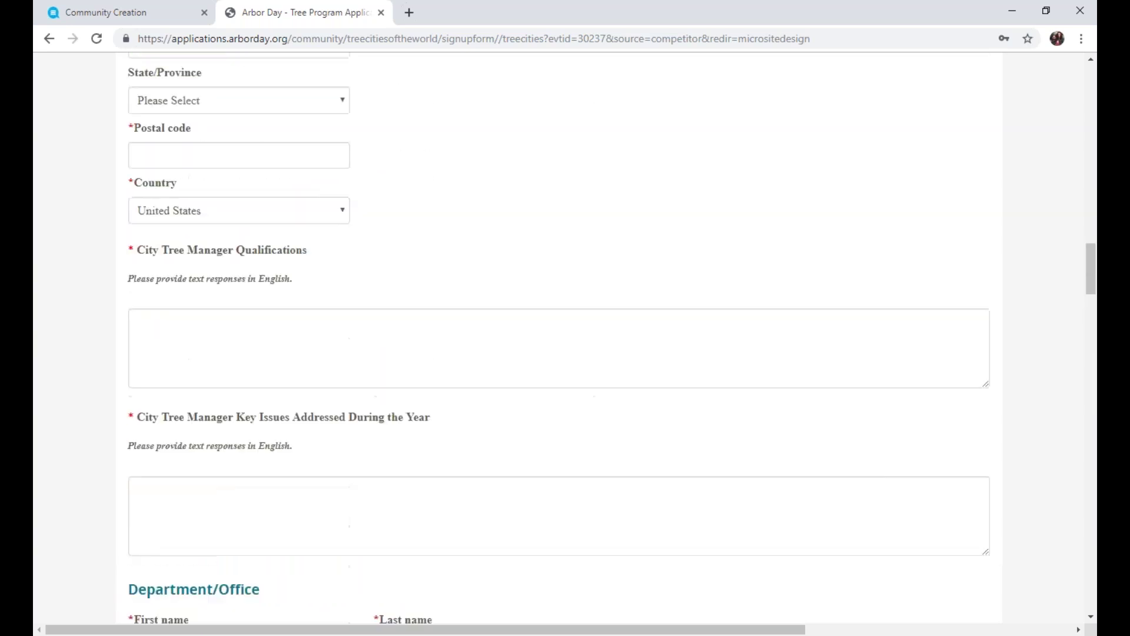
scroll(330, 459, up, 6)
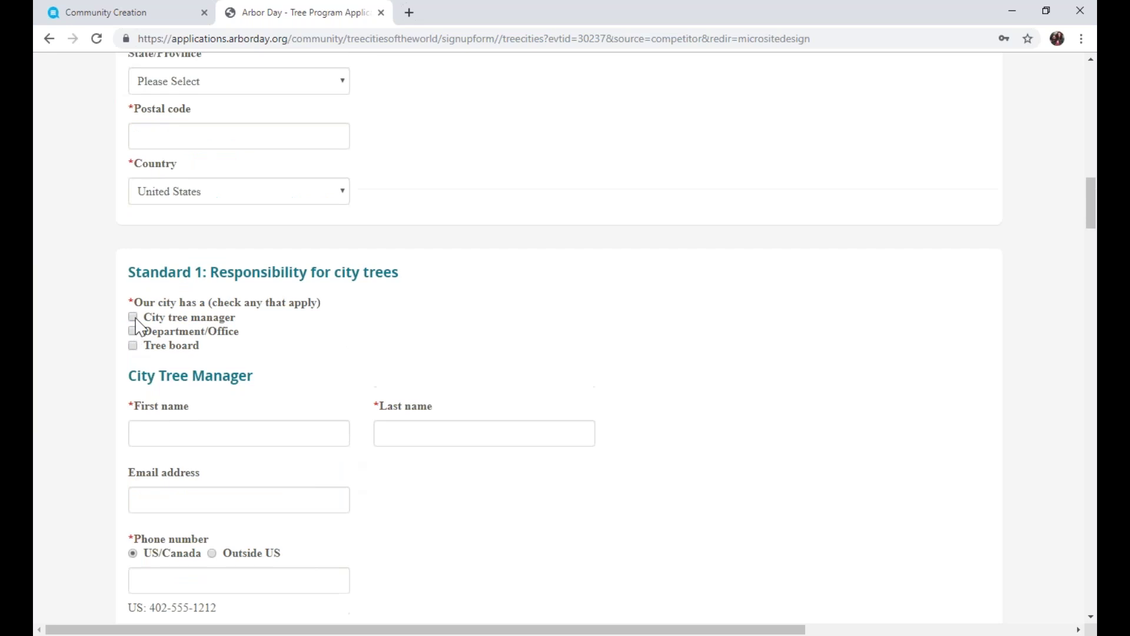
- Tick Tree board under Standard 1 and look through the Tree Board Contact fields
click(133, 347)
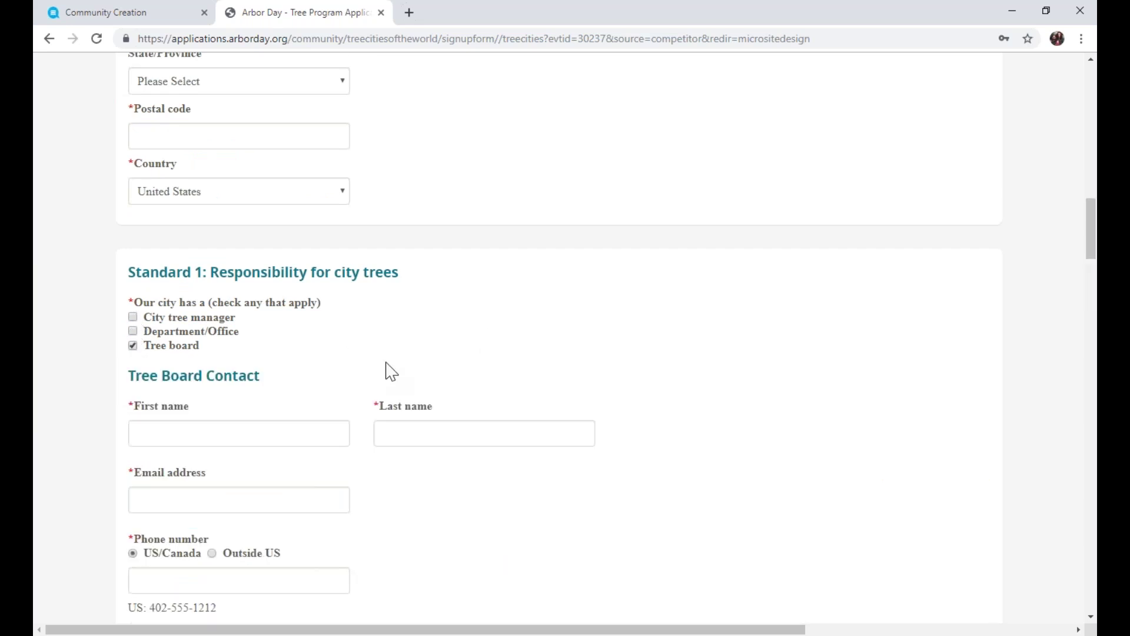
scroll(389, 371, down, 3)
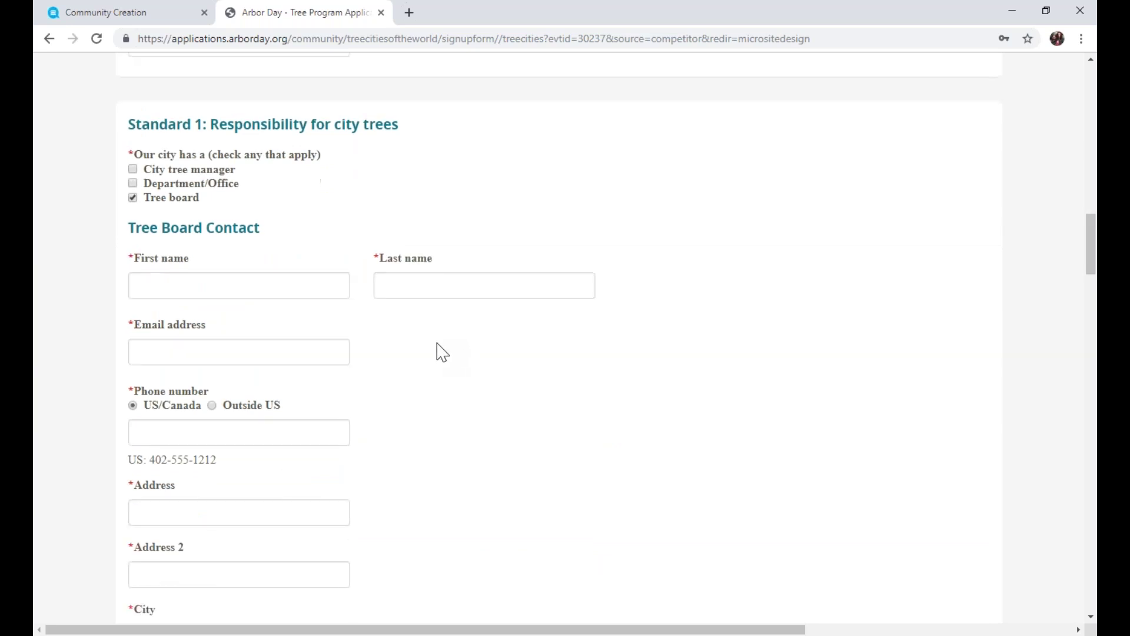
scroll(443, 355, down, 6)
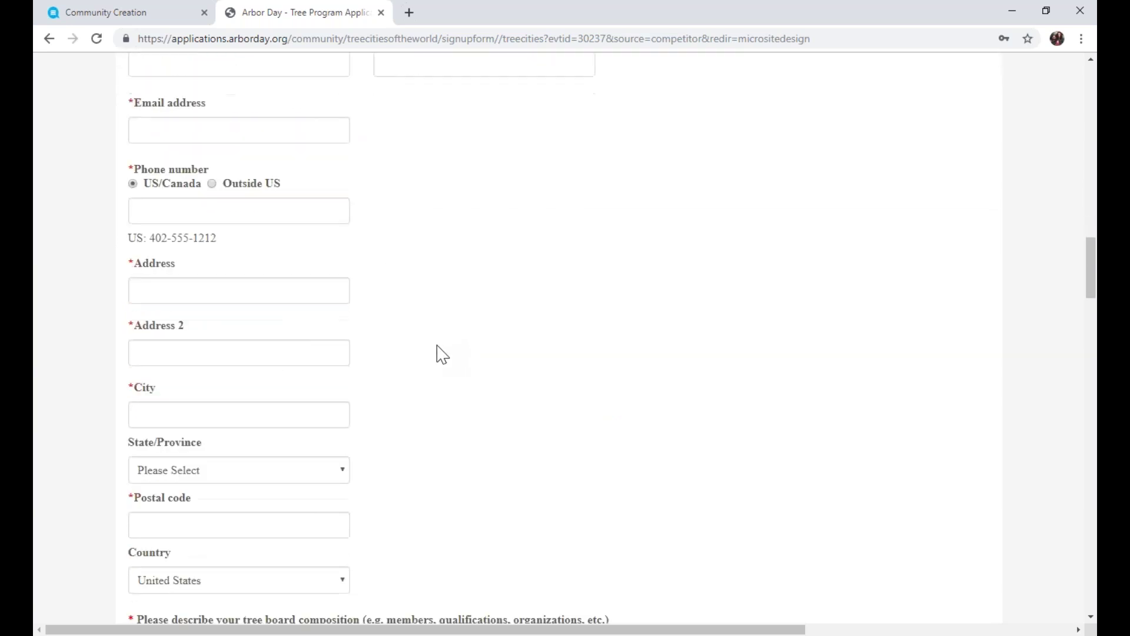
scroll(442, 355, down, 1)
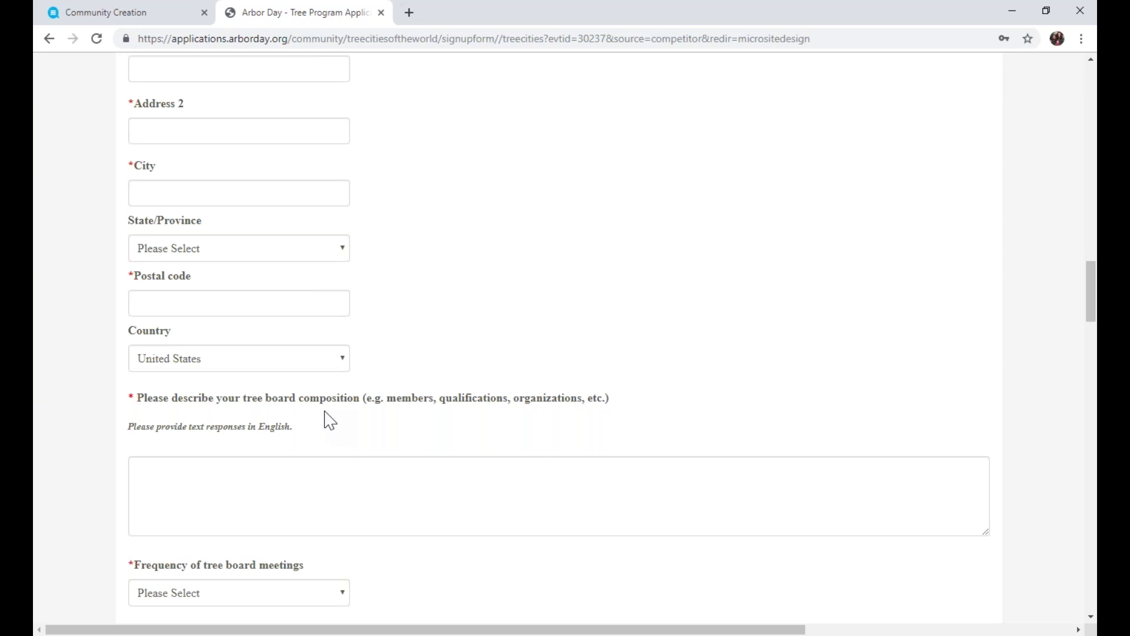
scroll(334, 421, down, 3)
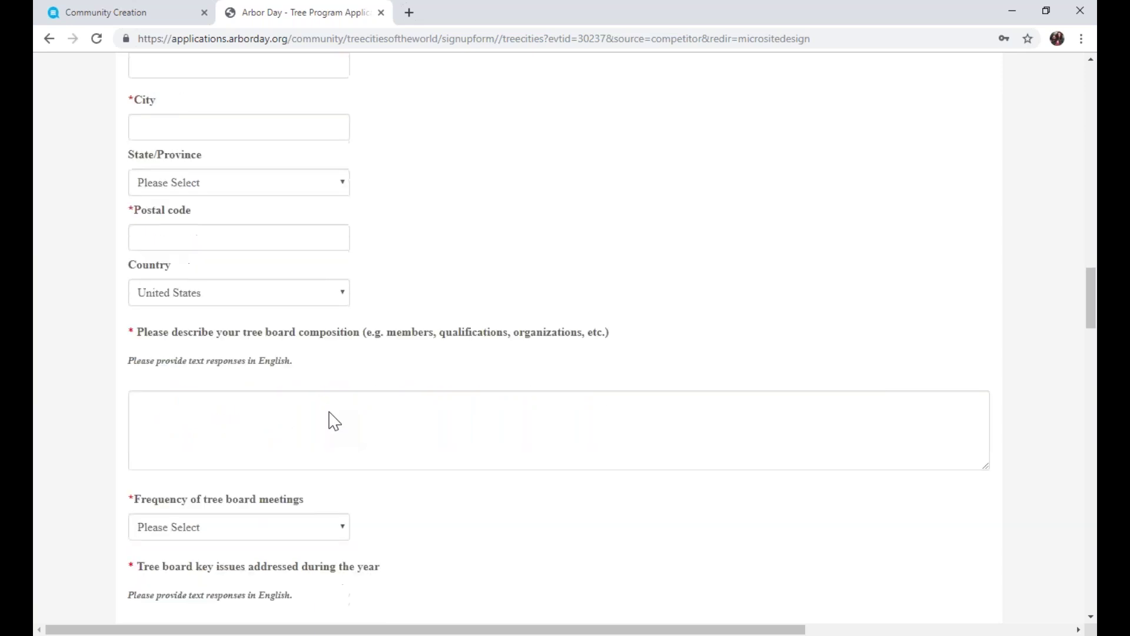
scroll(290, 458, down, 1)
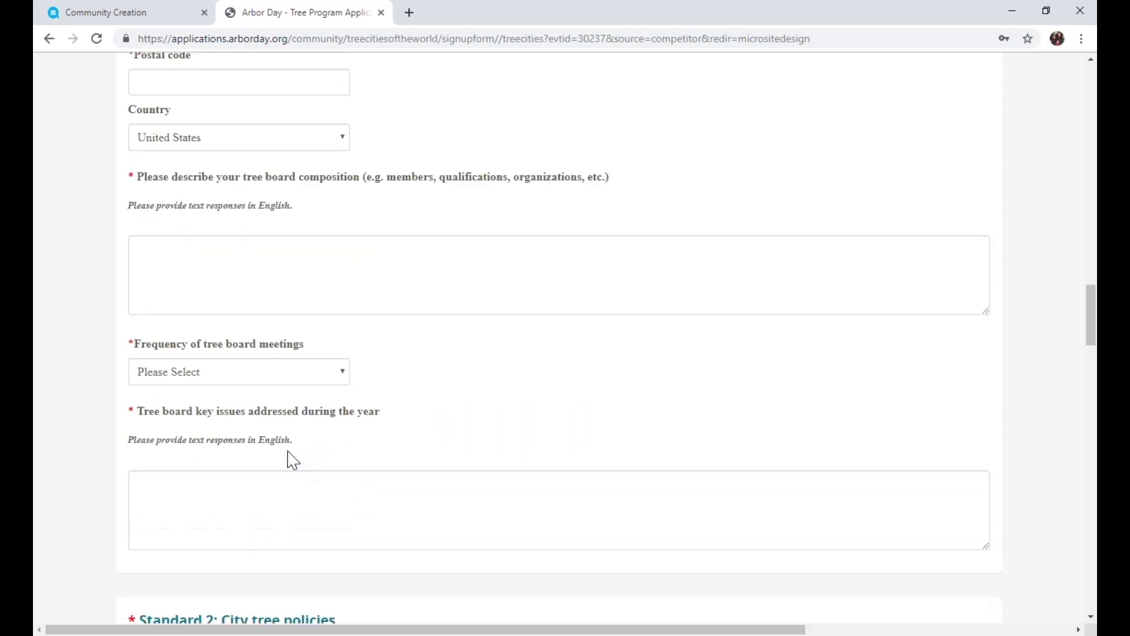
- View the tree board meeting frequency choices and start on the key issues answer box
click(300, 376)
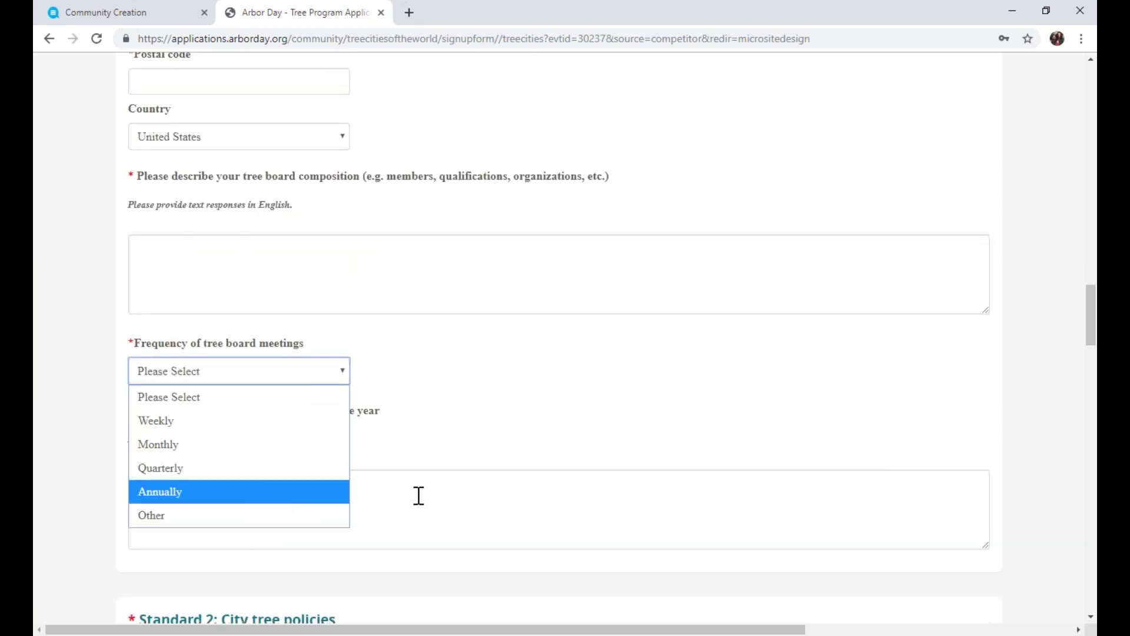
click(419, 495)
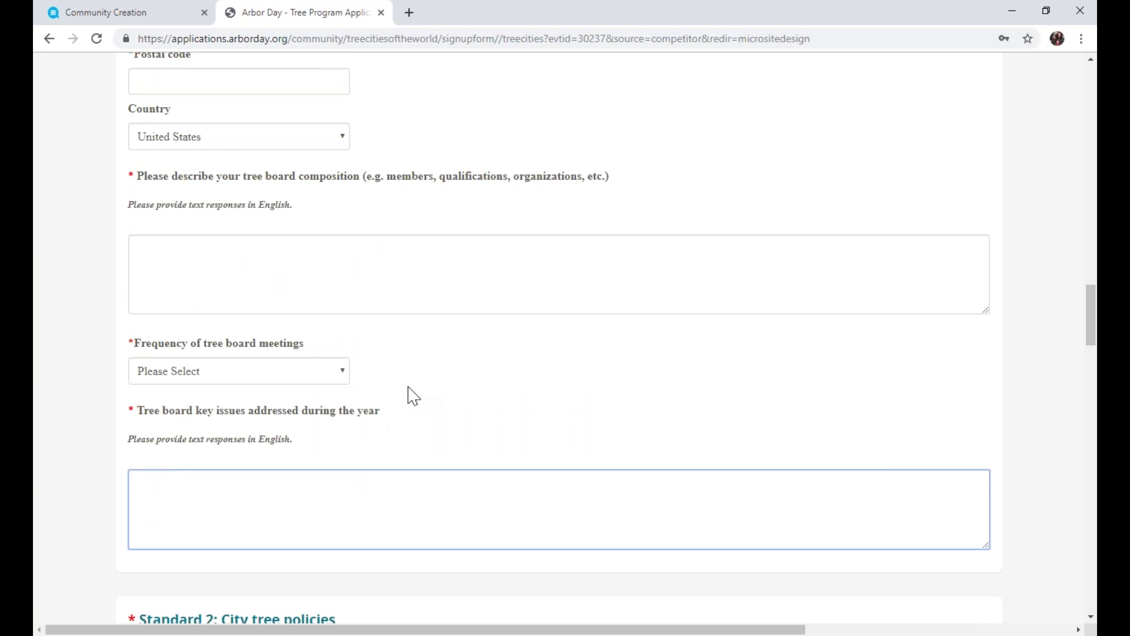
scroll(414, 395, down, 3)
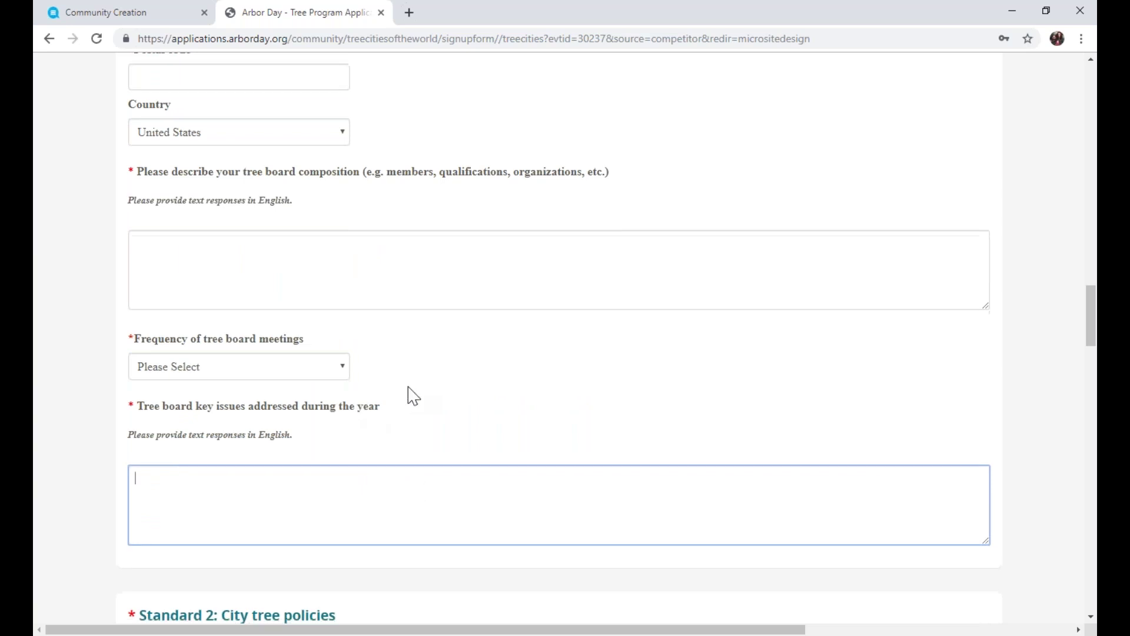
- Under Standard 2, check the box stating the city has written tree laws or official policies
scroll(413, 395, down, 5)
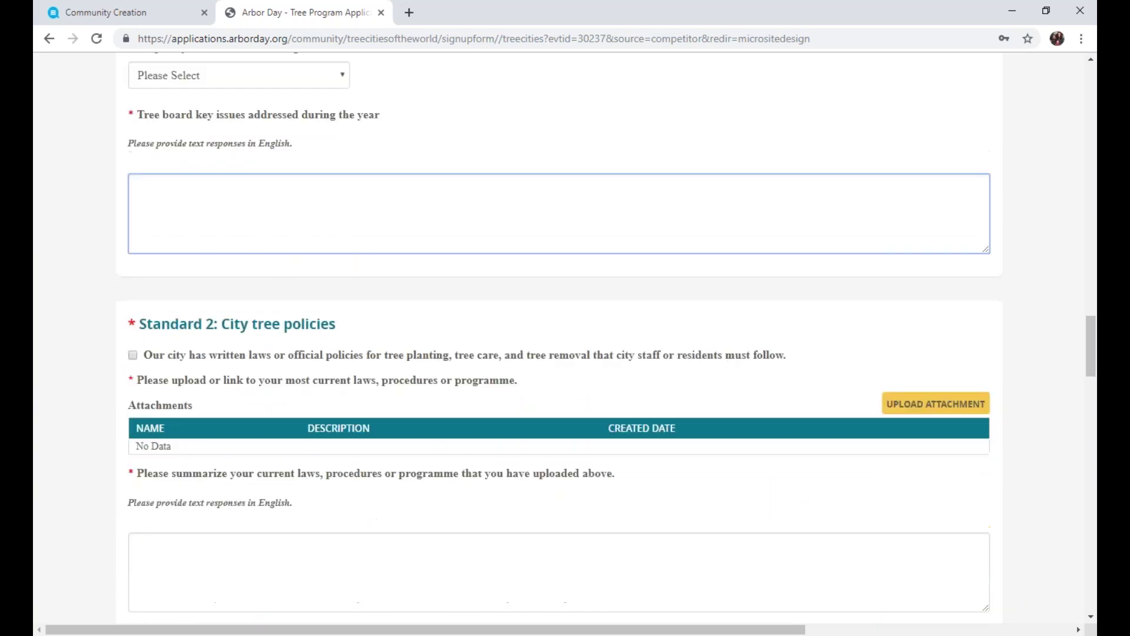
scroll(413, 396, down, 1)
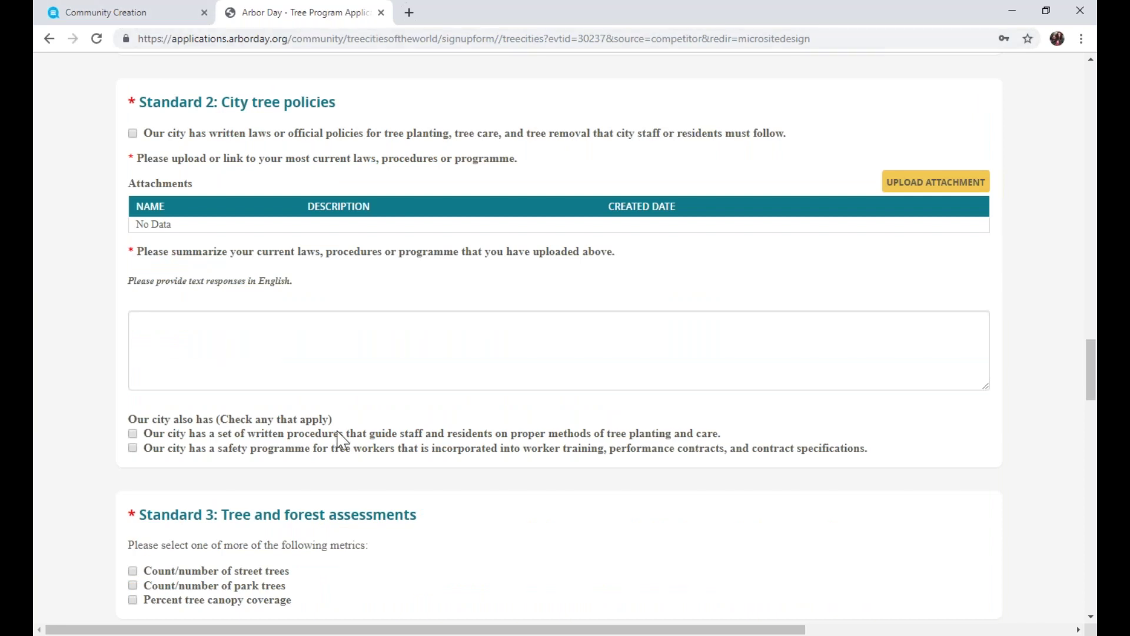
click(134, 134)
click(948, 198)
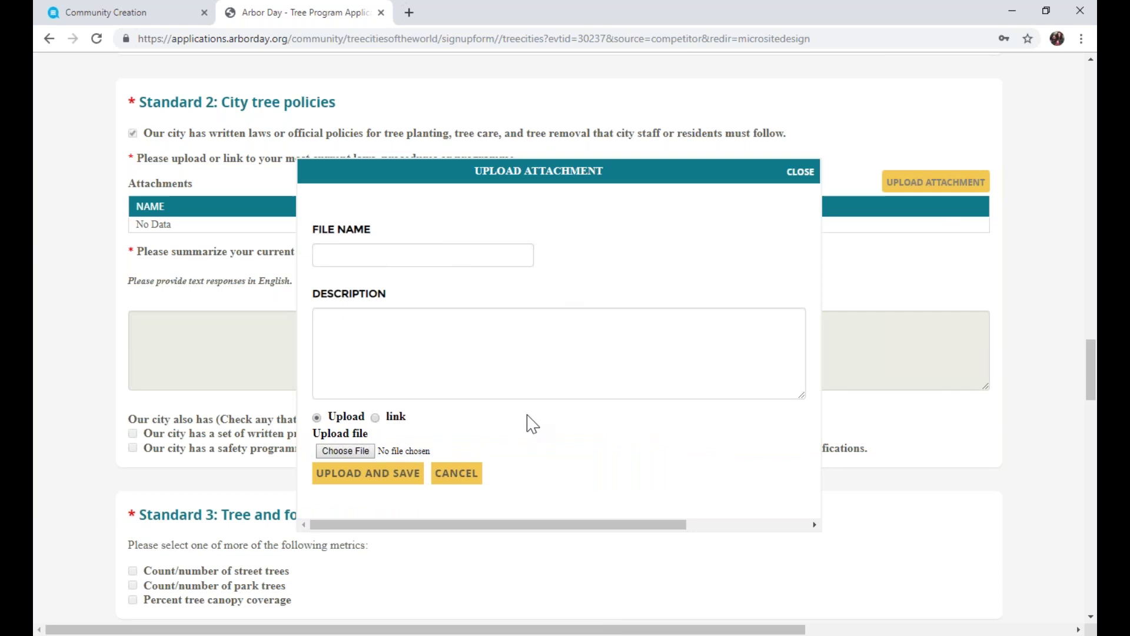
click(377, 418)
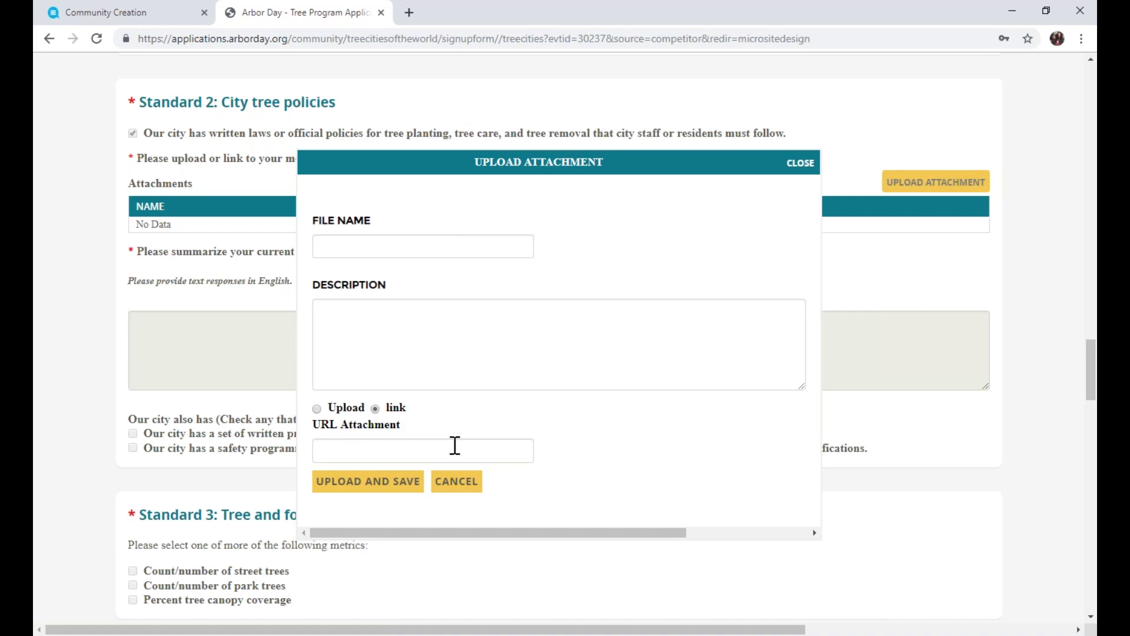
click(458, 486)
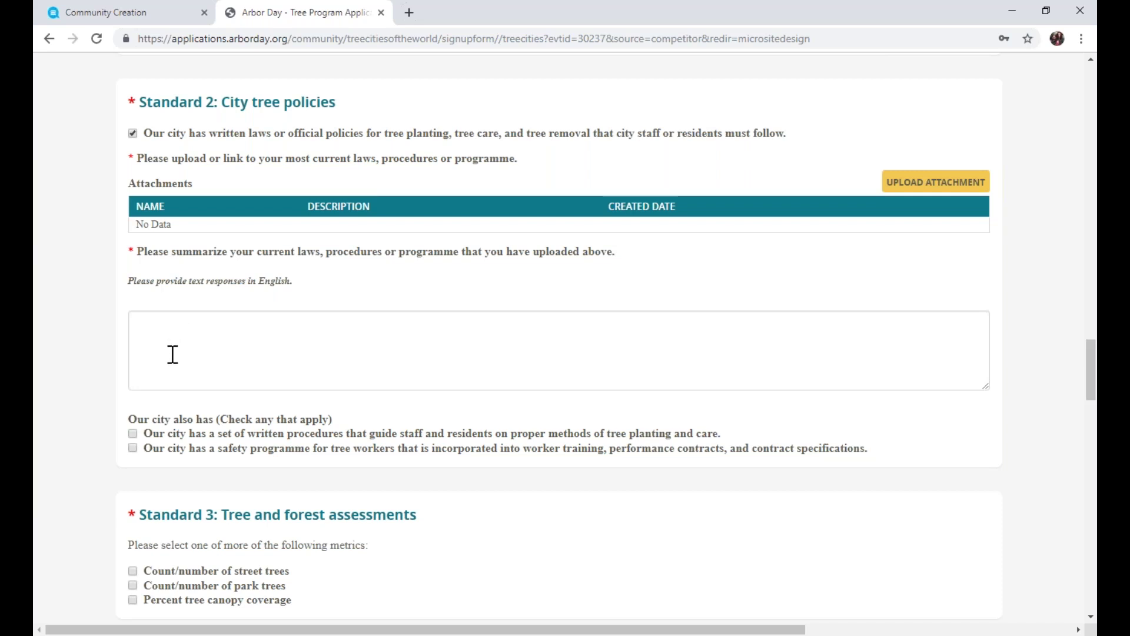
scroll(172, 356, down, 1)
scroll(172, 355, down, 2)
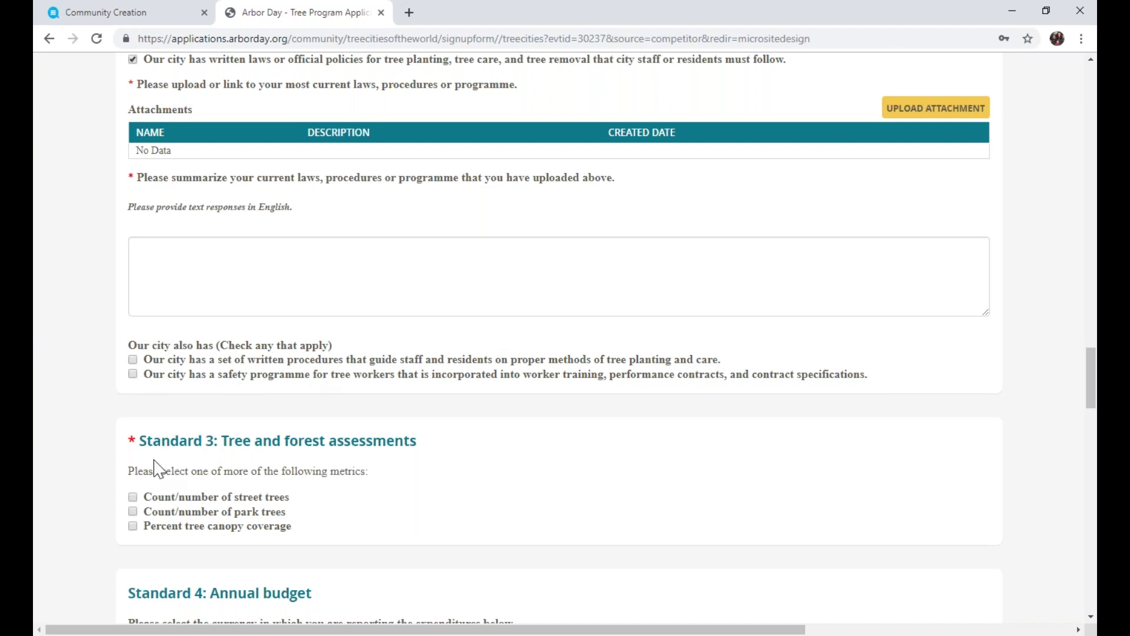
scroll(159, 469, down, 1)
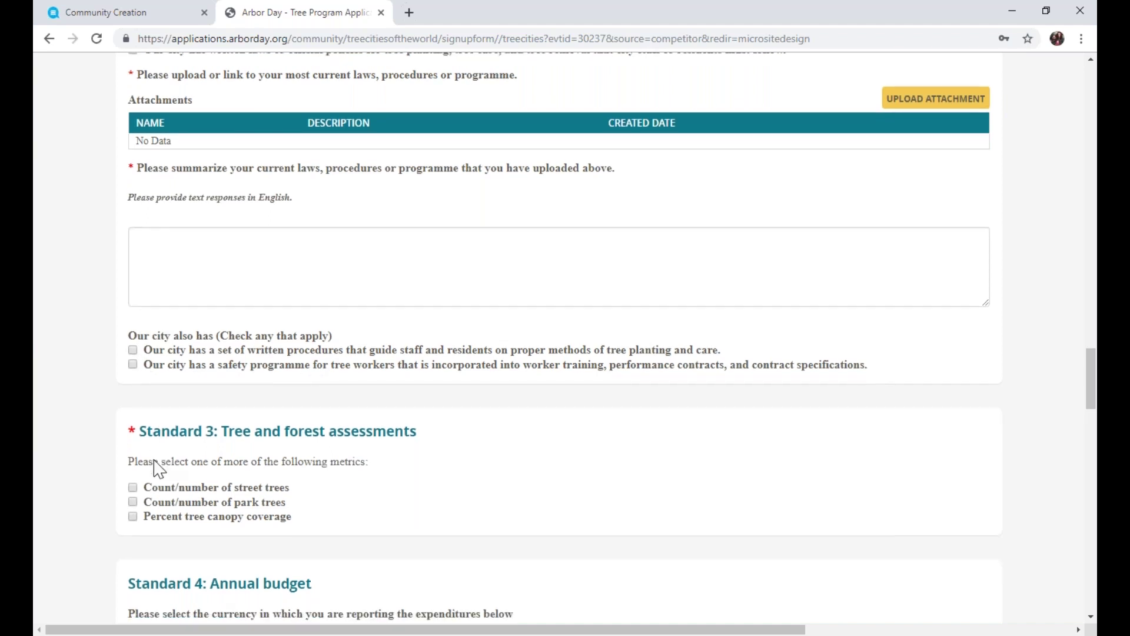
- Move down to Standard 3 and untick the Count/number of street trees metric
scroll(157, 465, down, 5)
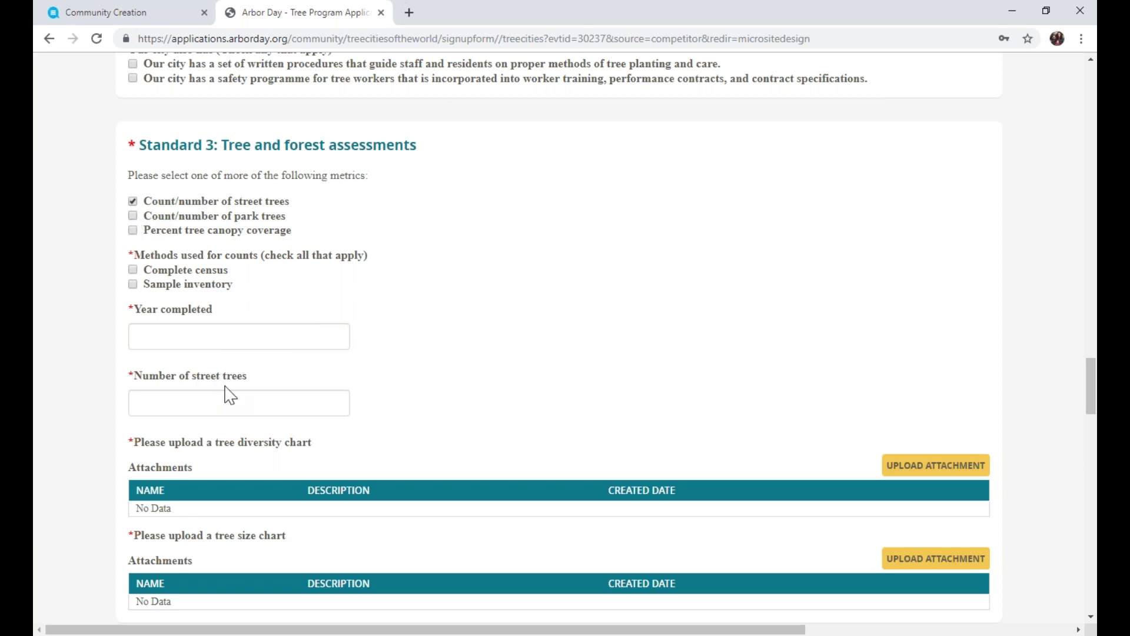
scroll(230, 396, down, 1)
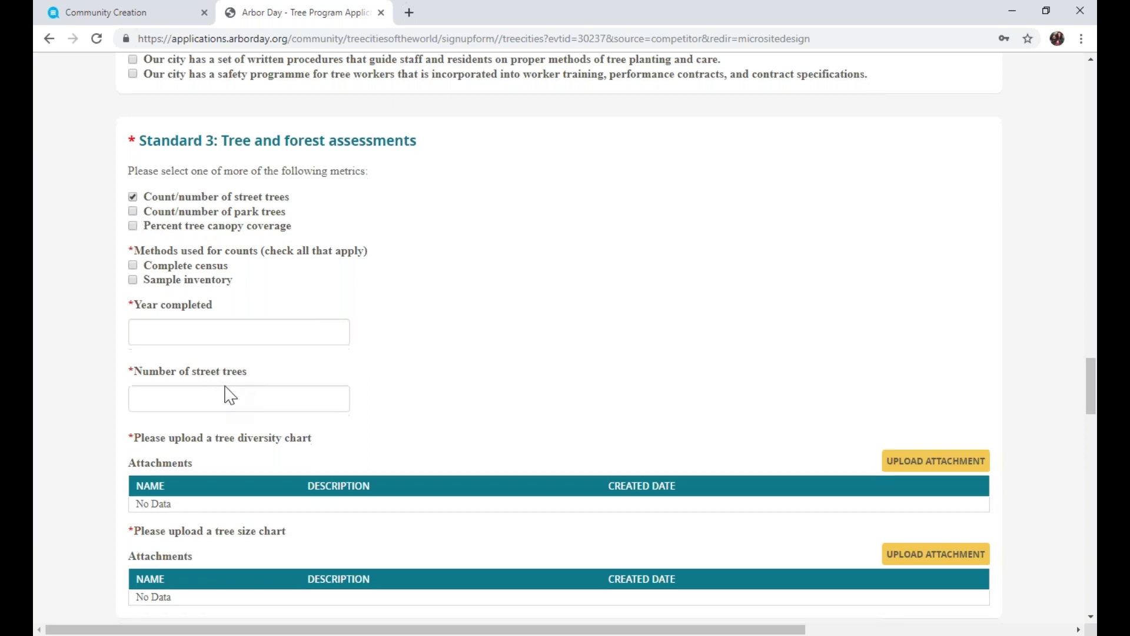
scroll(230, 395, down, 1)
scroll(269, 389, down, 1)
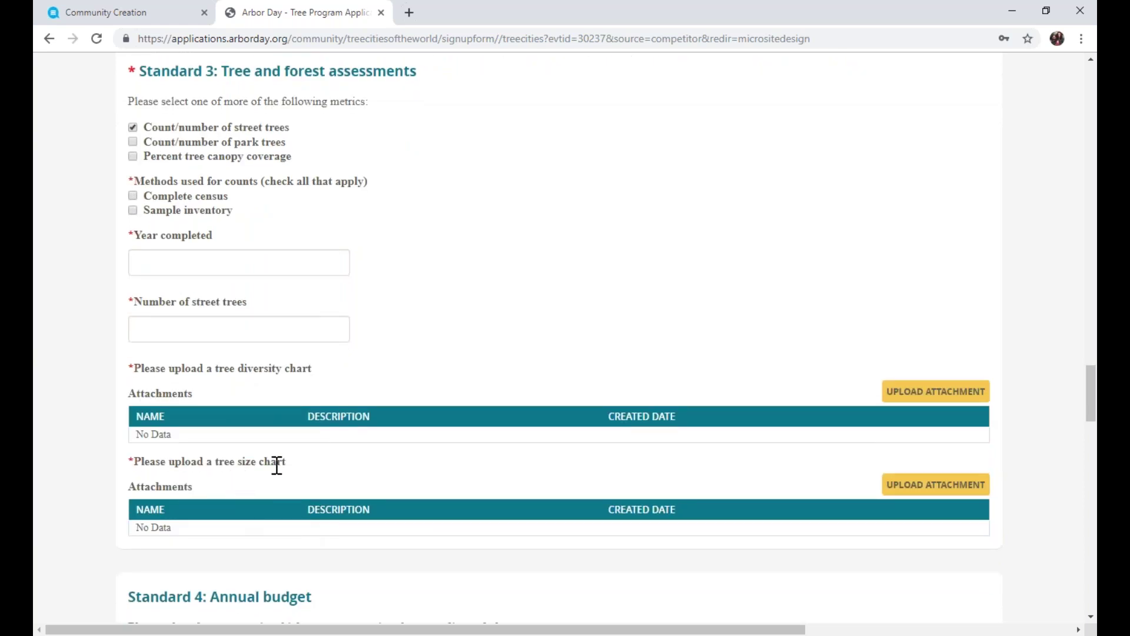
click(135, 129)
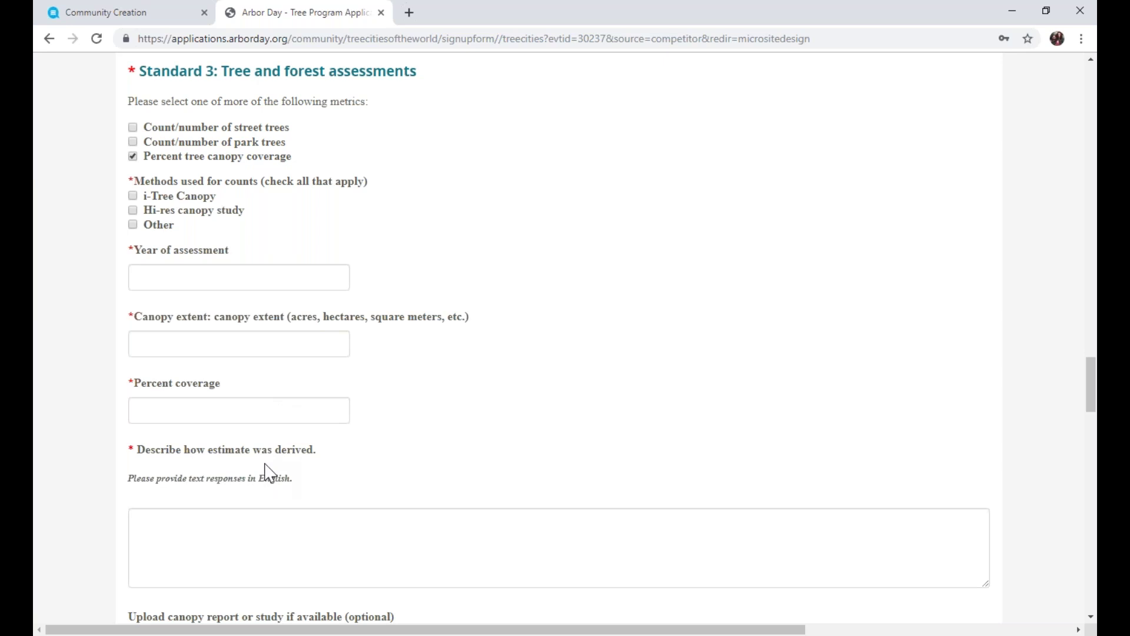
- Look through the Percent tree canopy coverage fields toward Standard 4
scroll(270, 472, down, 1)
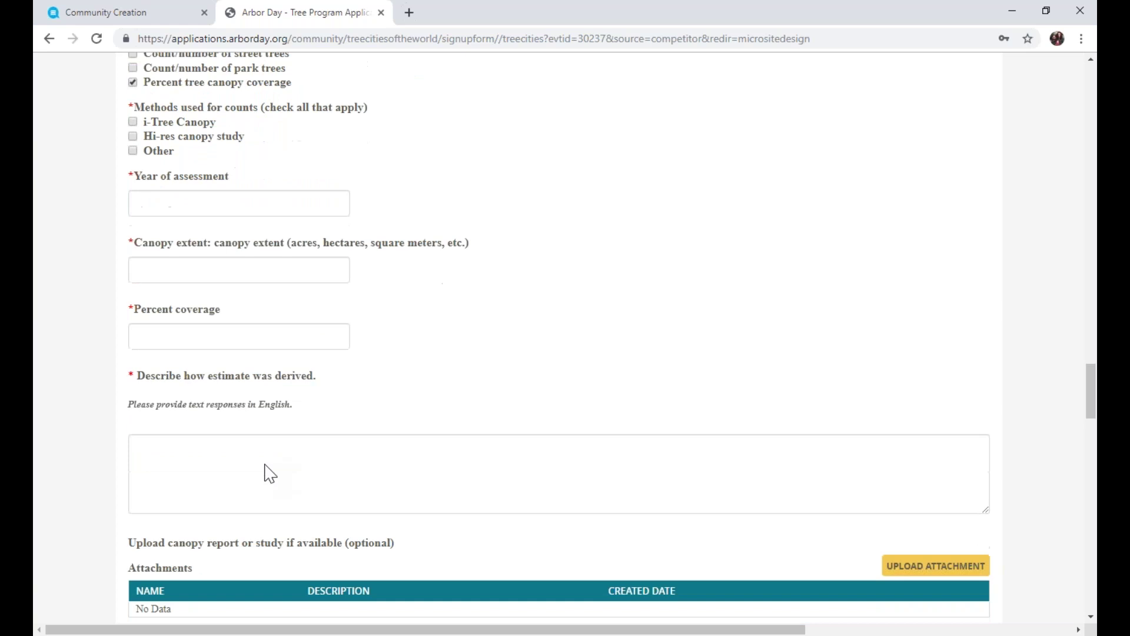
scroll(270, 473, down, 1)
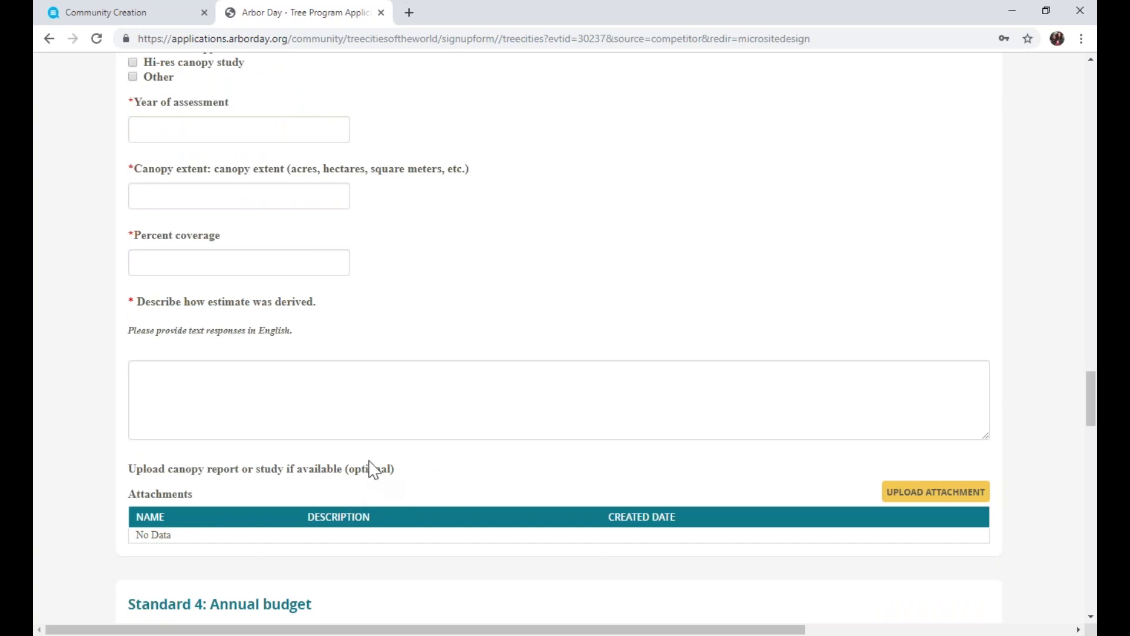
scroll(371, 470, down, 2)
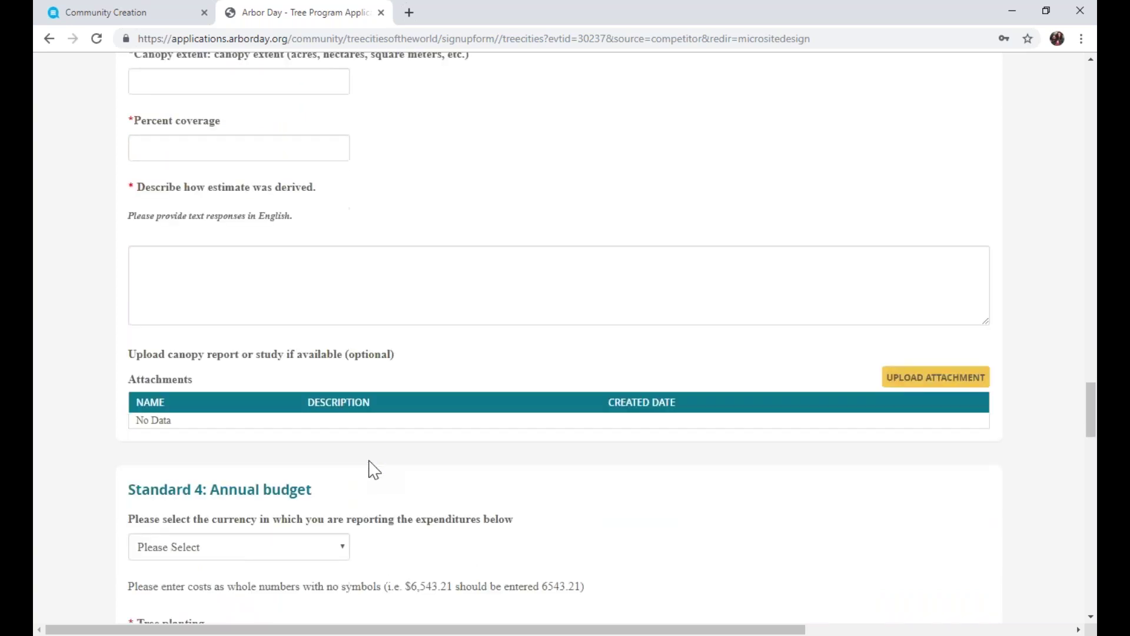
scroll(374, 470, down, 4)
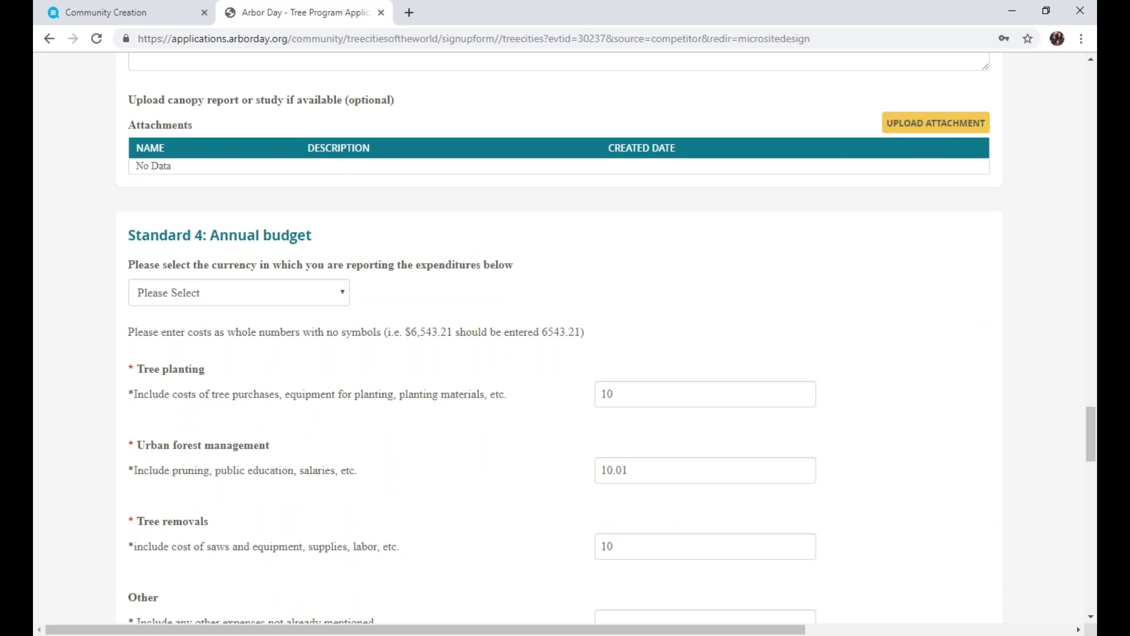
scroll(218, 152, down, 2)
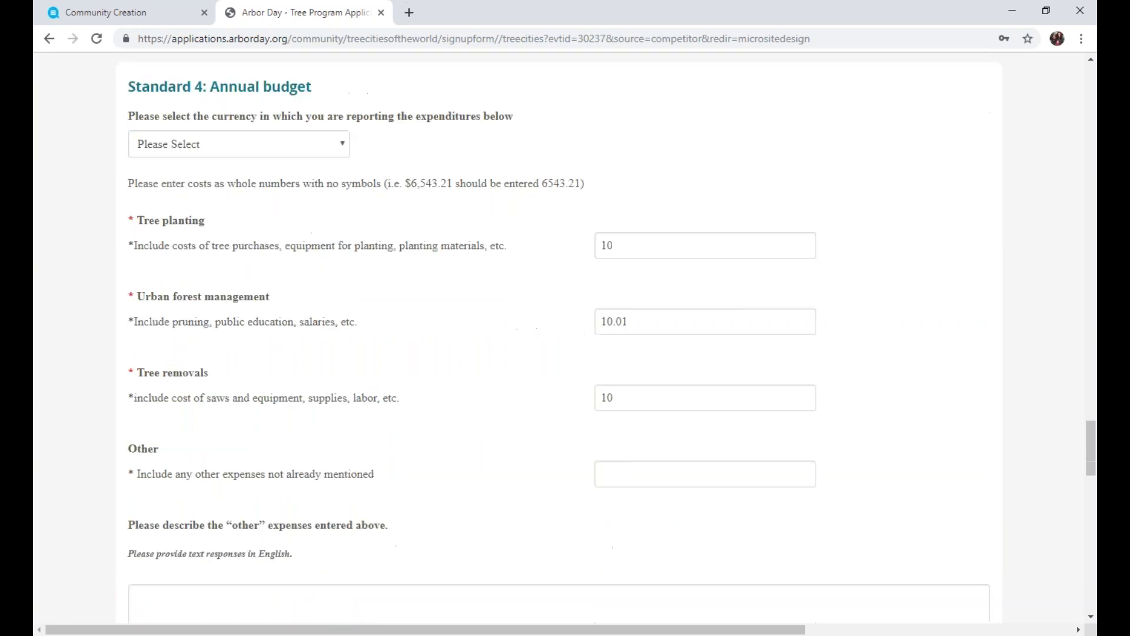
click(218, 152)
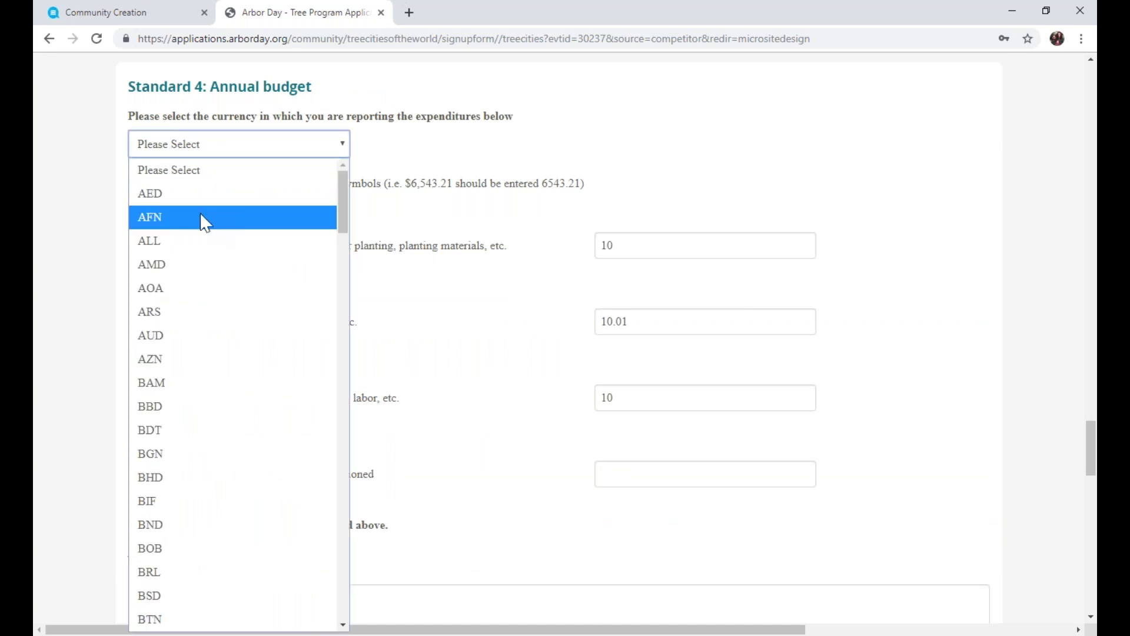
scroll(199, 214, down, 10)
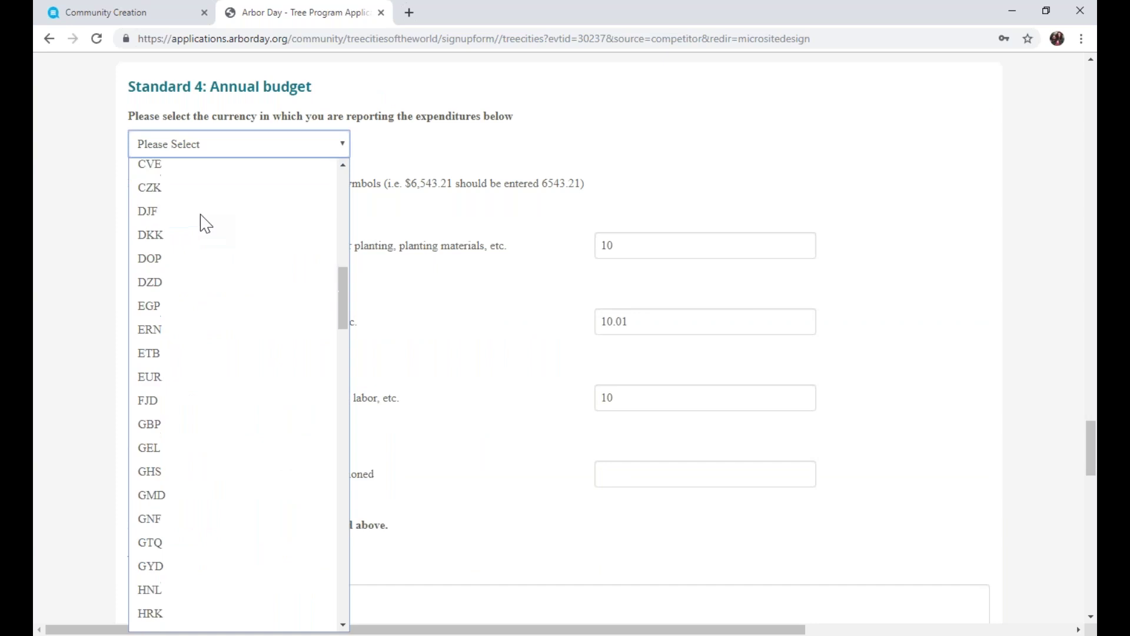
scroll(205, 224, up, 1)
click(391, 143)
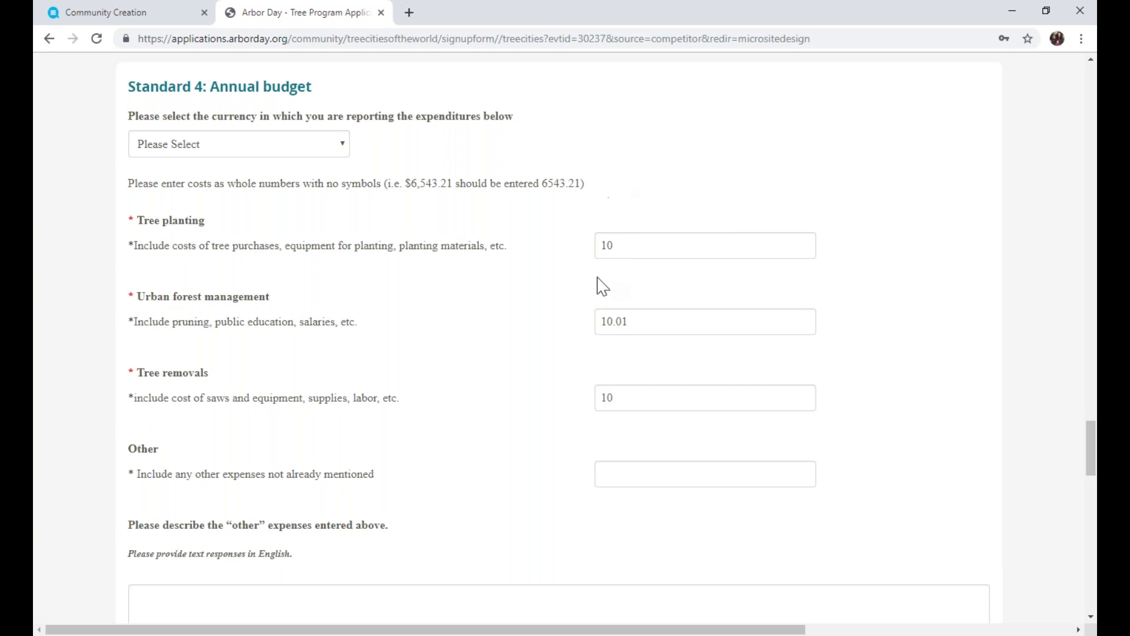
scroll(598, 286, down, 4)
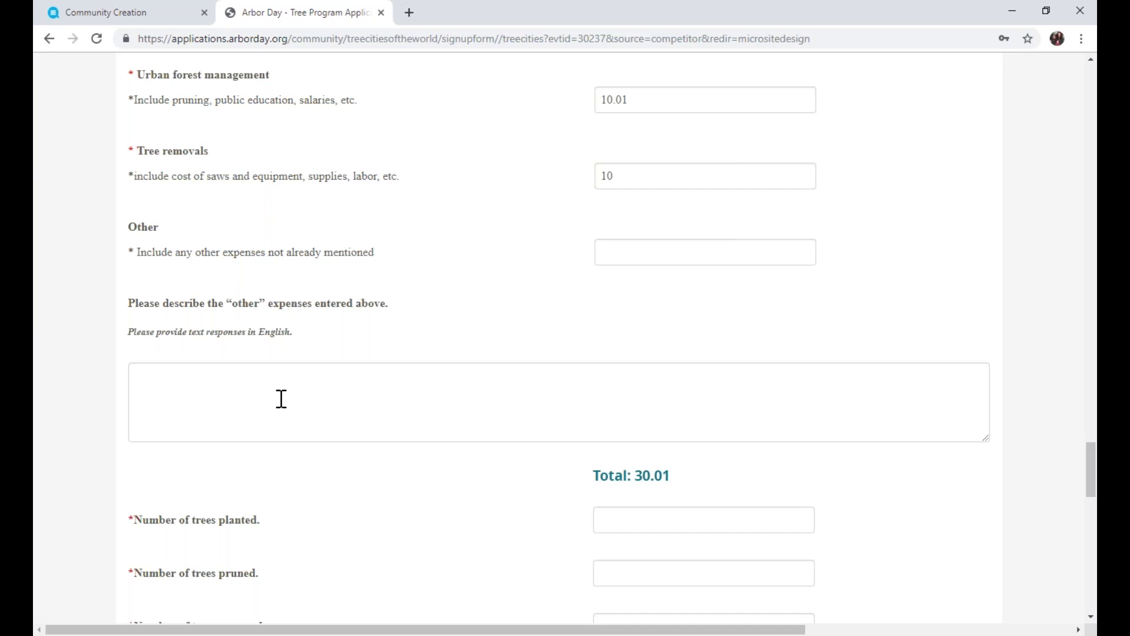
scroll(281, 399, down, 1)
scroll(281, 400, down, 2)
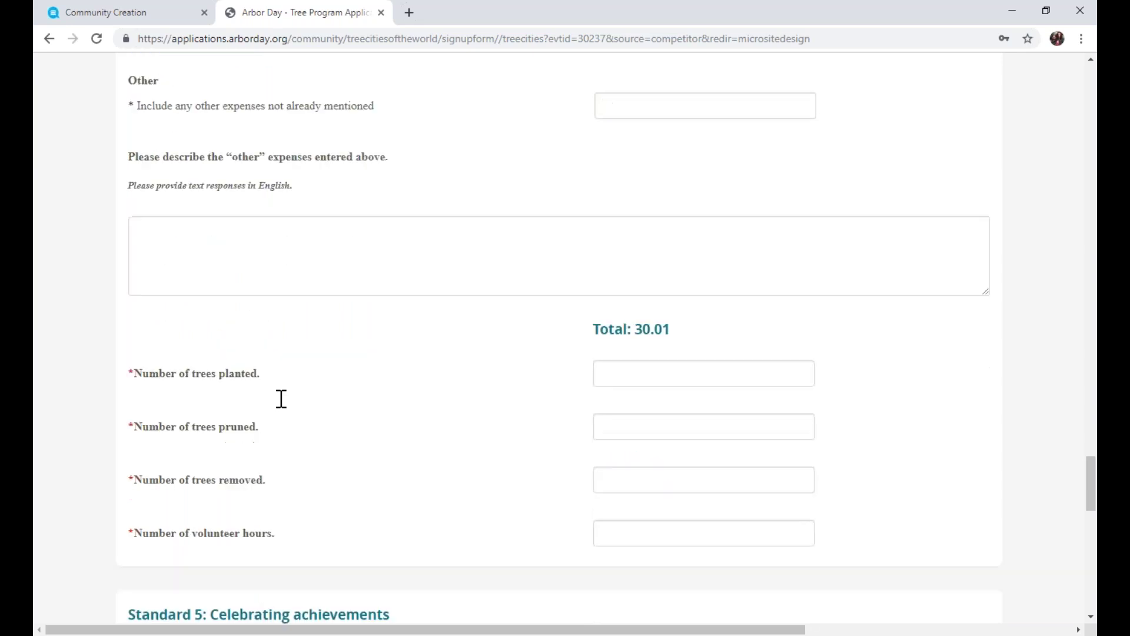
scroll(711, 263, up, 5)
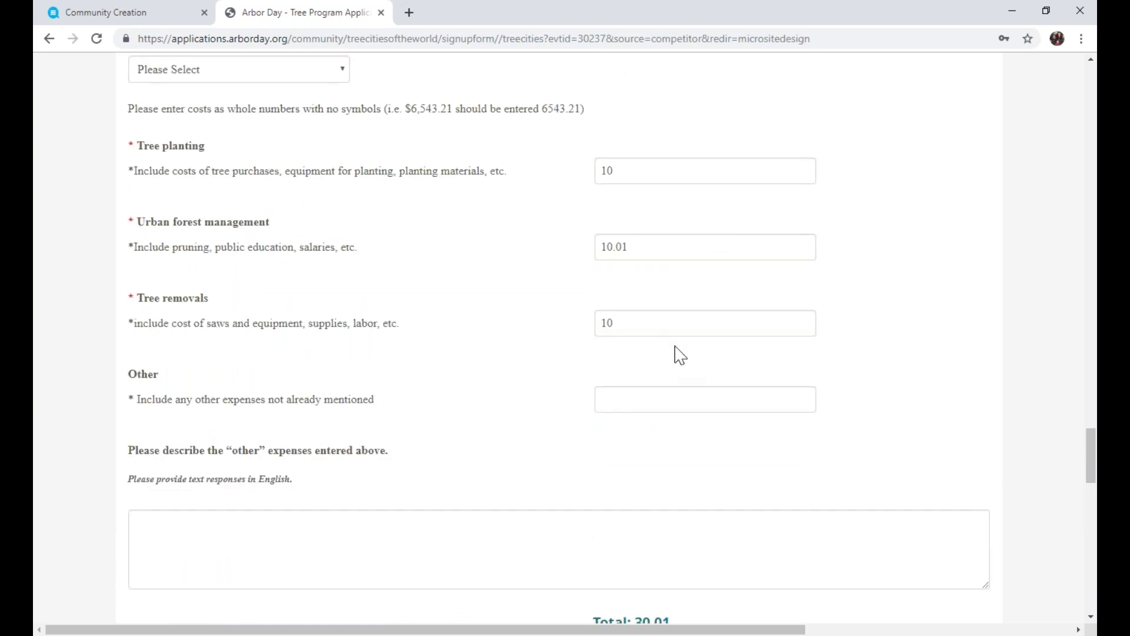
scroll(680, 355, down, 4)
scroll(680, 355, down, 1)
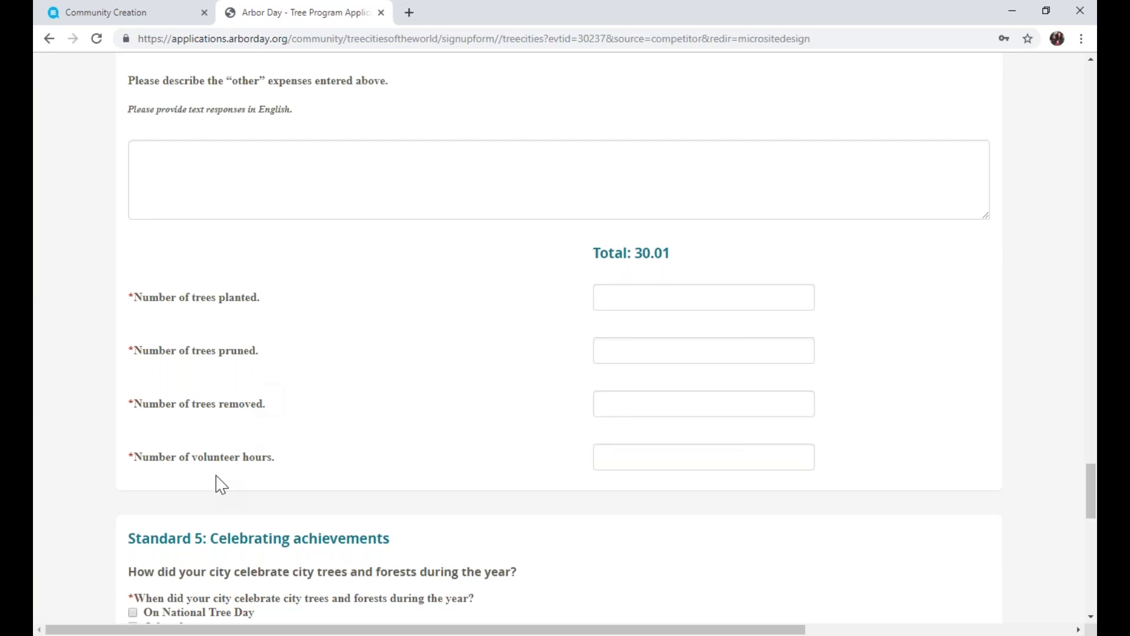
scroll(221, 484, down, 1)
scroll(221, 484, down, 5)
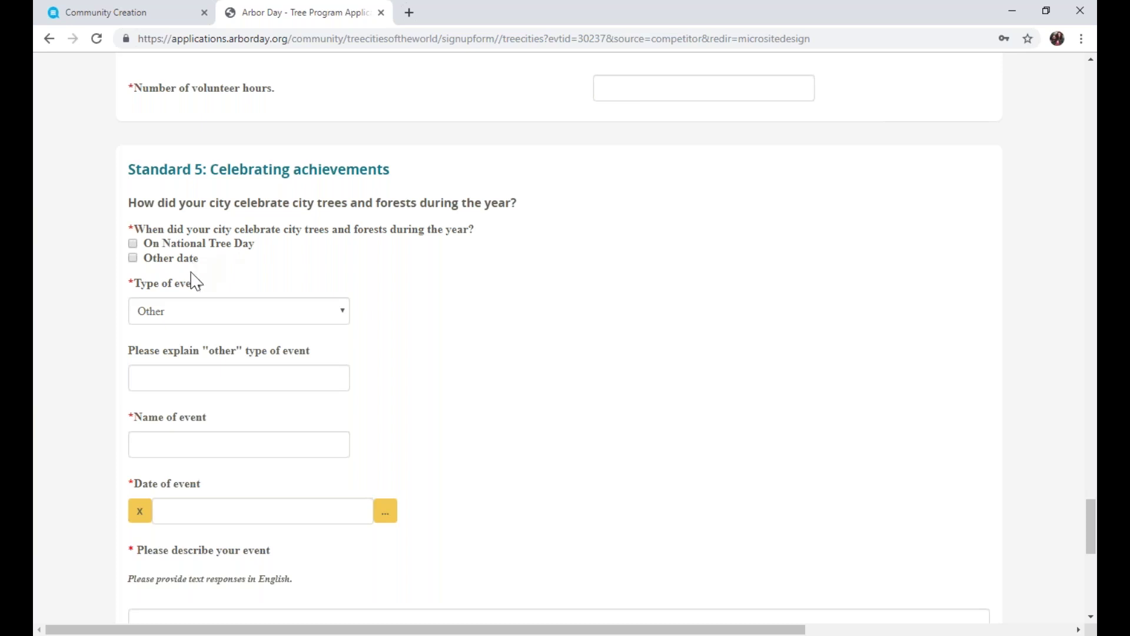
click(185, 320)
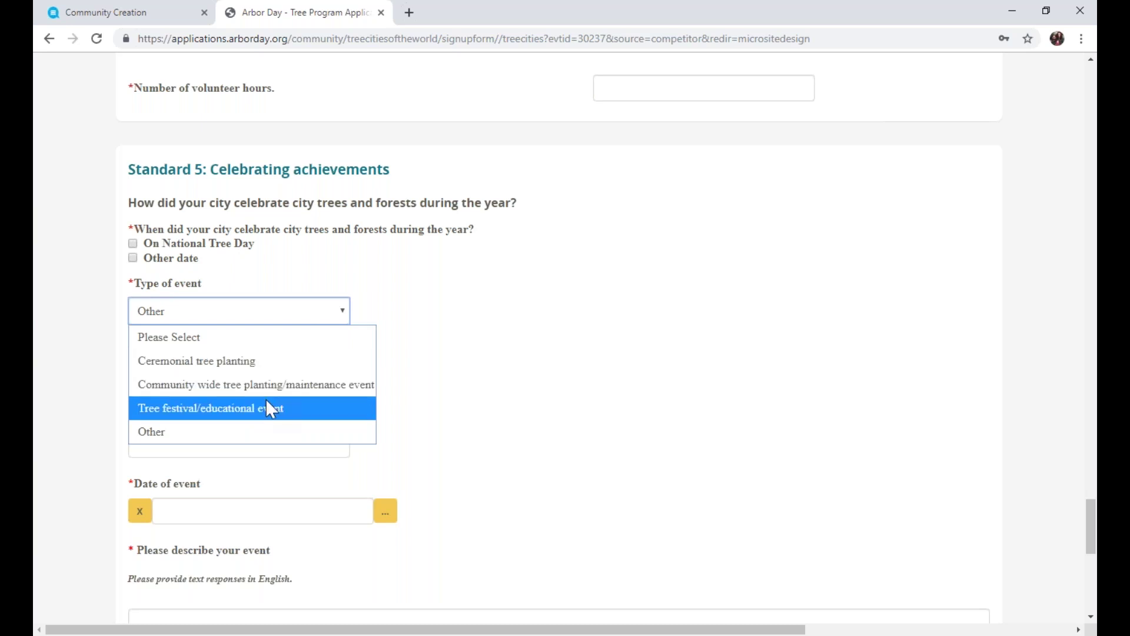
click(245, 426)
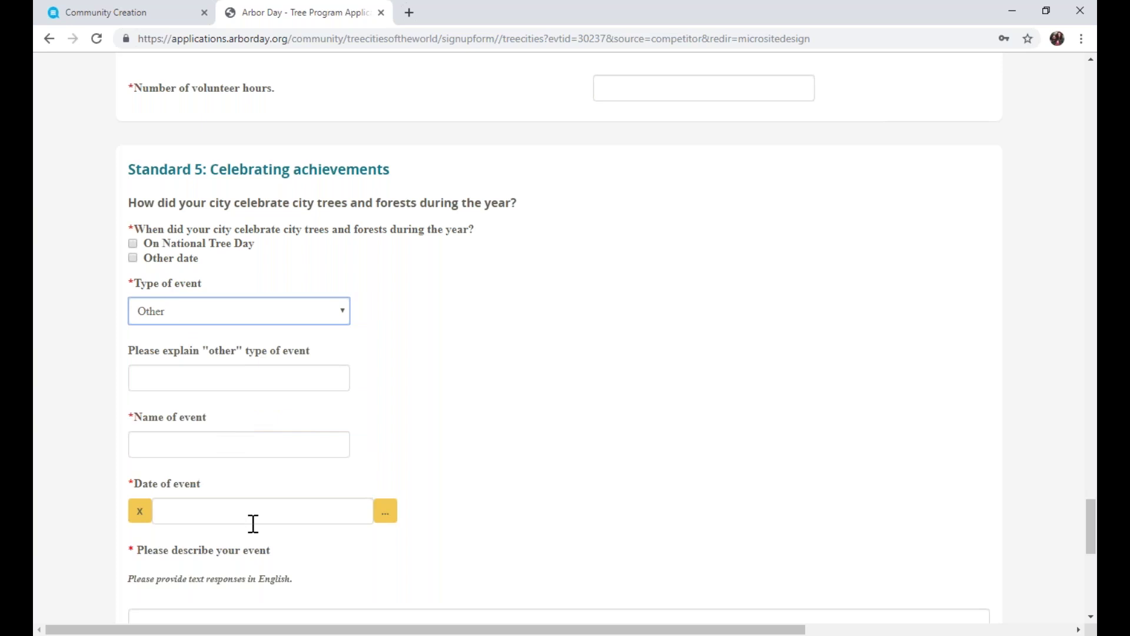
scroll(253, 523, down, 4)
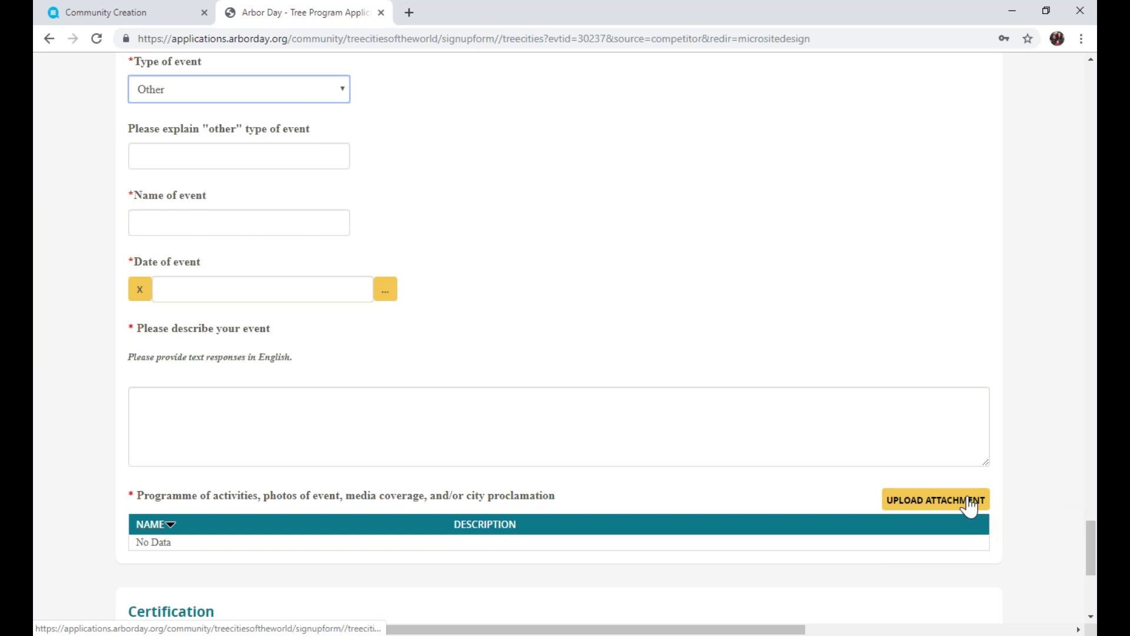
scroll(970, 506, down, 1)
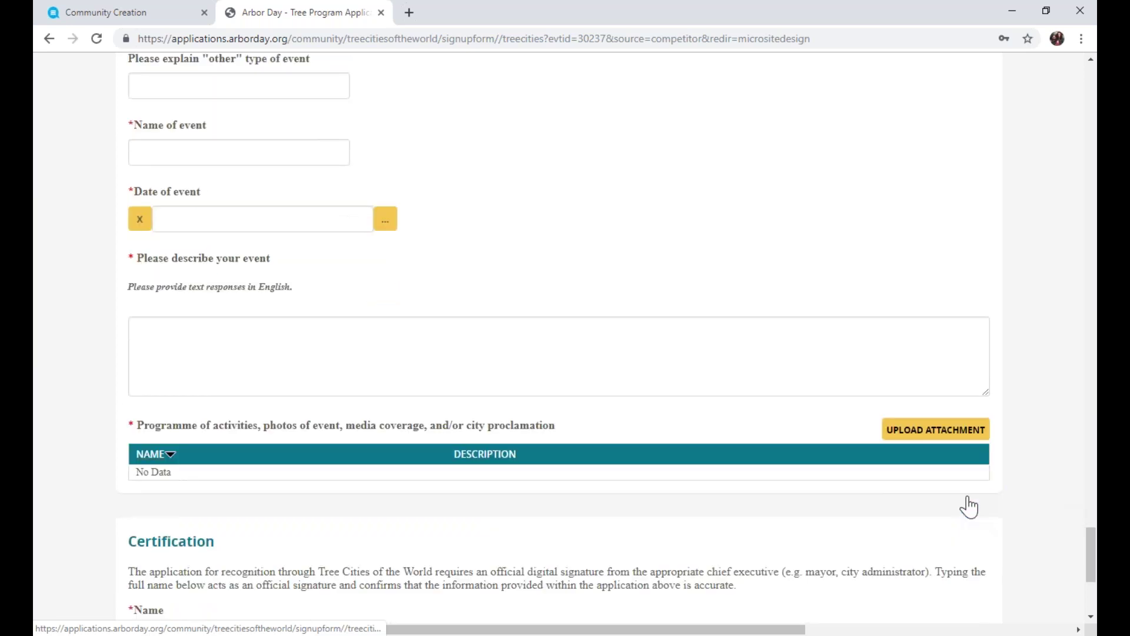
scroll(969, 506, down, 5)
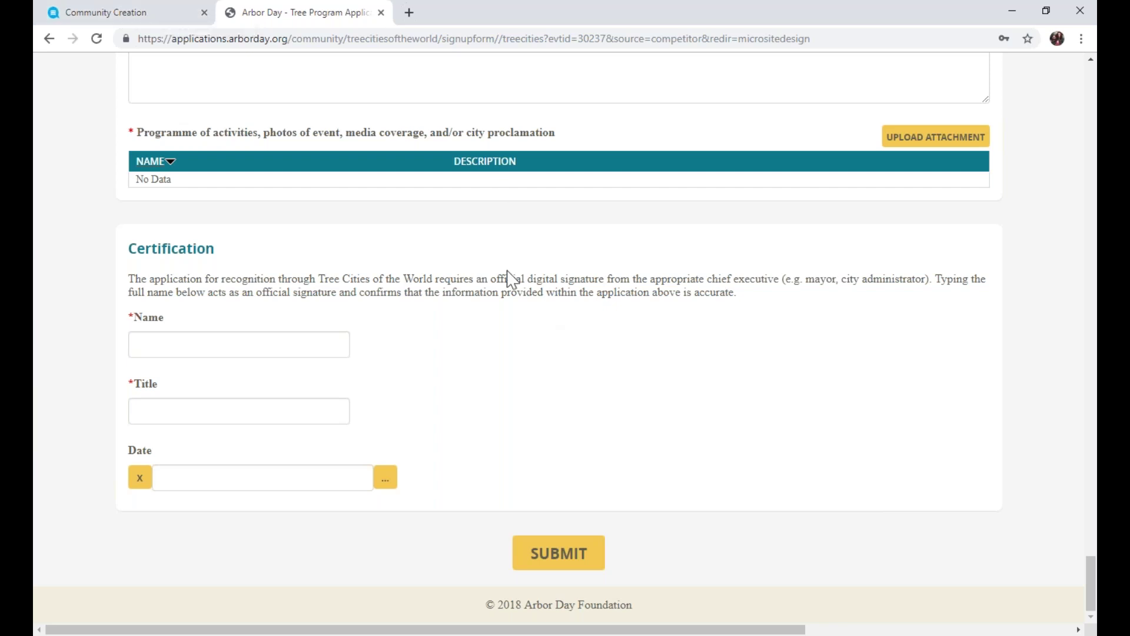
scroll(510, 279, up, 4)
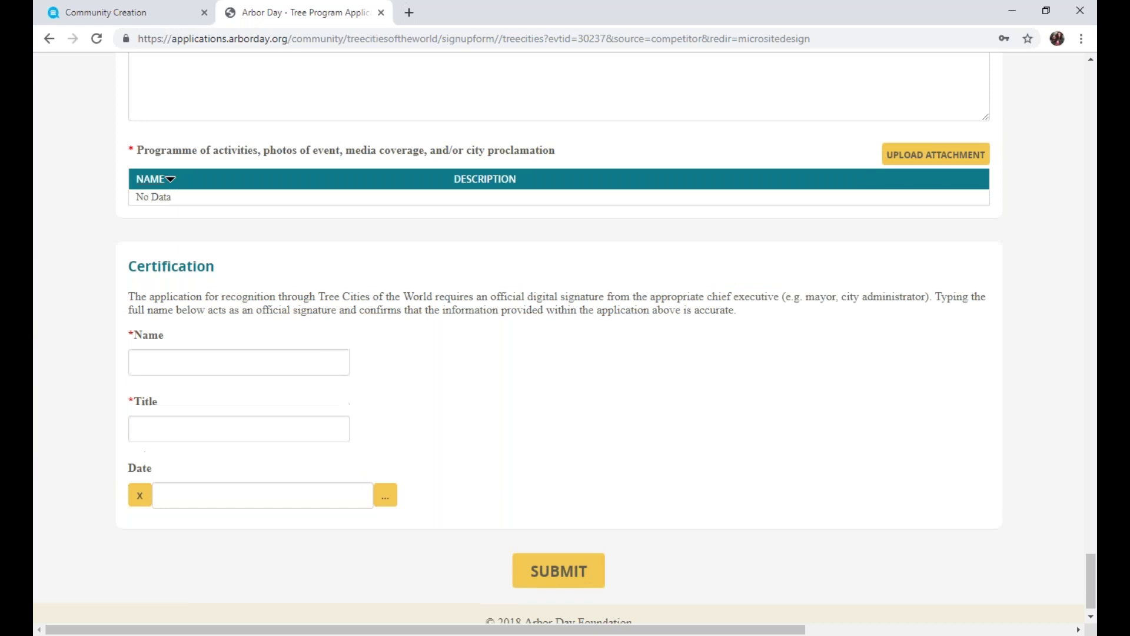
scroll(510, 279, up, 4)
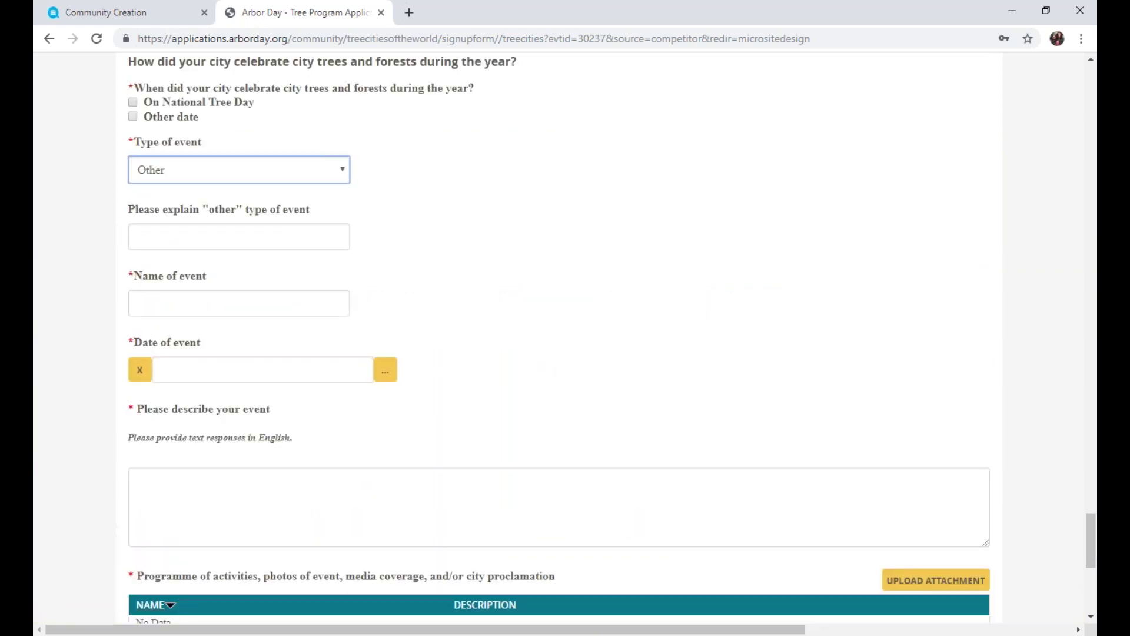